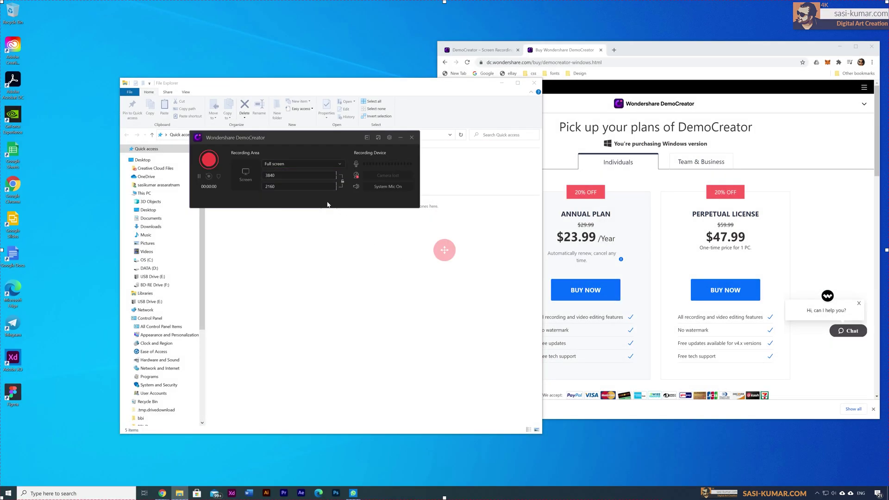
# Switch the recorder to its compact view and restore the full view.
pyautogui.moveTo(365, 163)
pyautogui.click(367, 138)
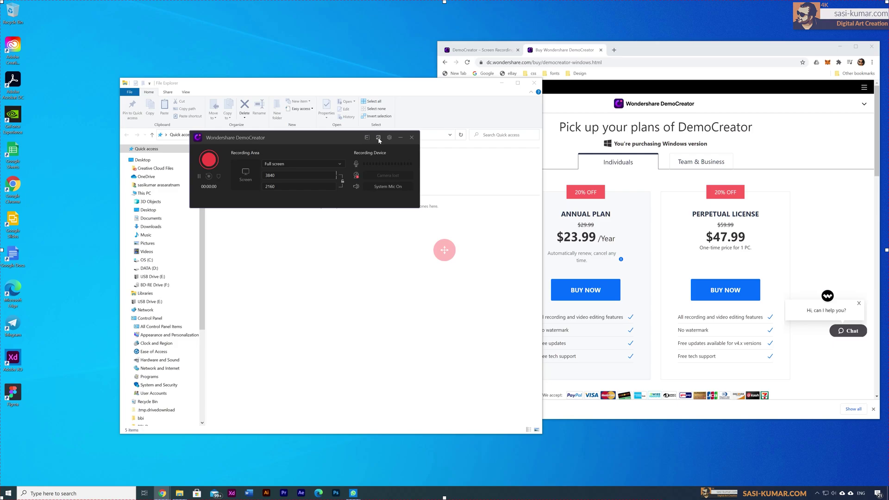
pyautogui.click(379, 138)
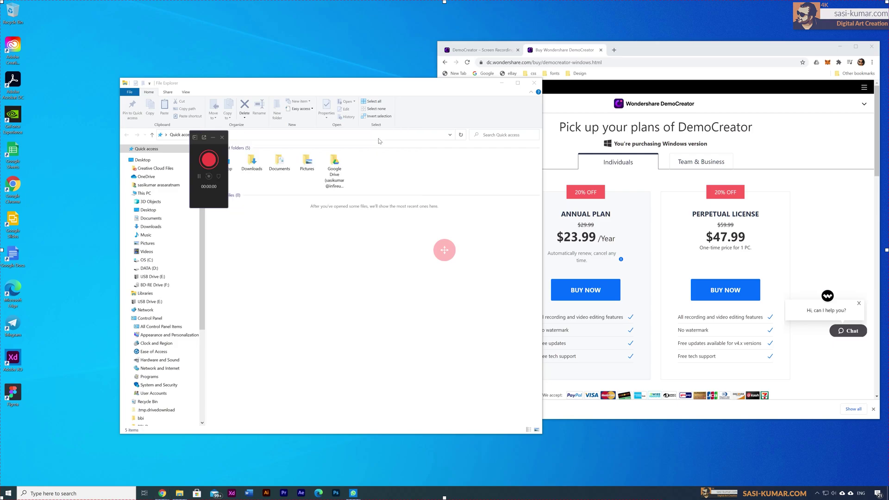
pyautogui.click(205, 138)
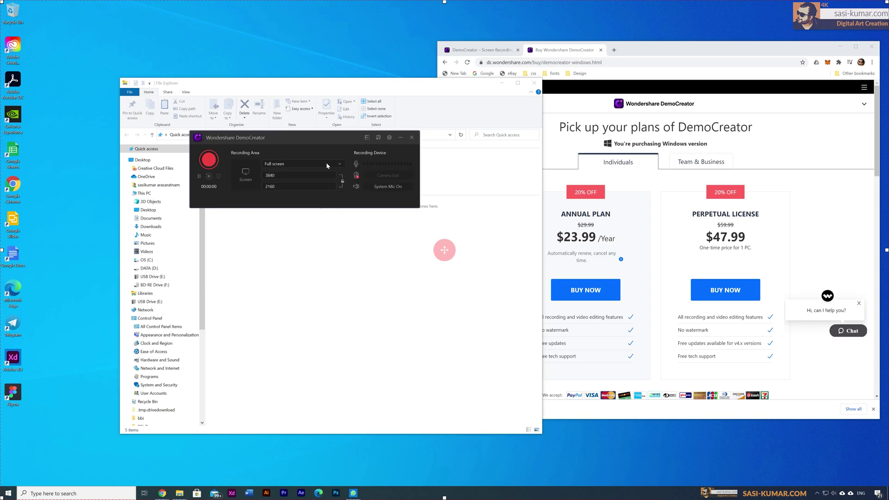
# Set the screen capture frame rate to 60 fps in the recording settings.
pyautogui.click(389, 138)
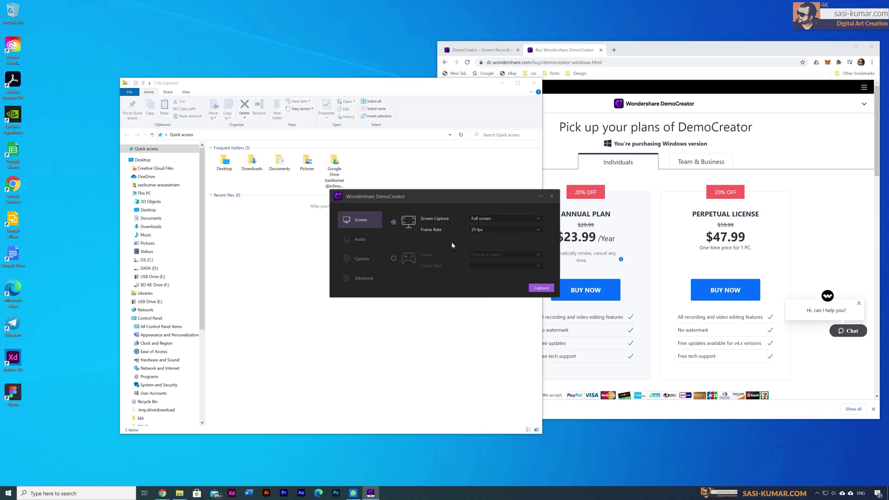
pyautogui.click(538, 230)
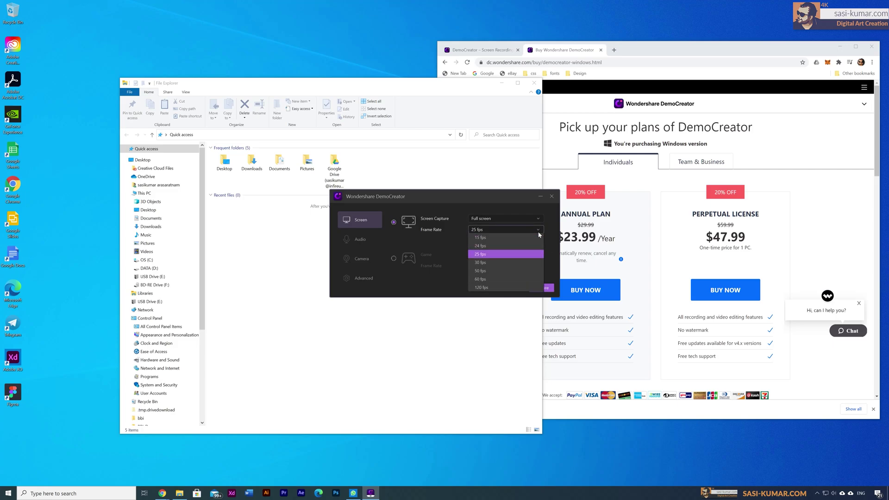
pyautogui.click(487, 280)
pyautogui.click(507, 231)
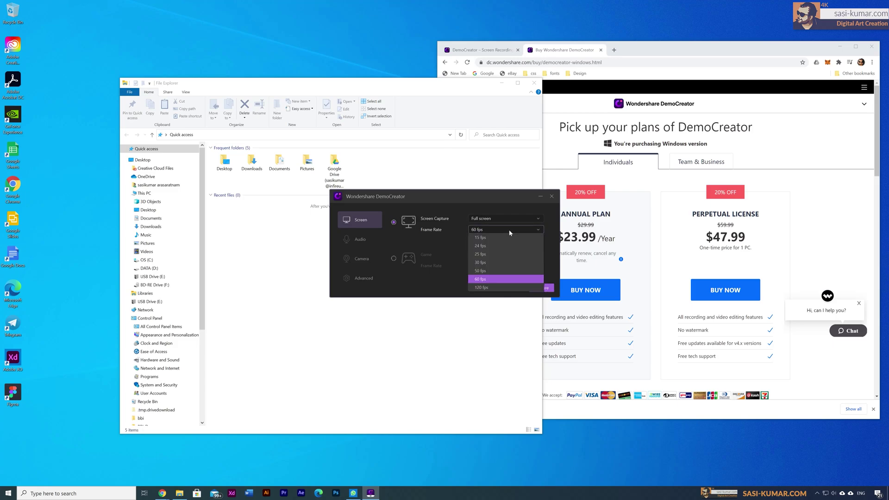
pyautogui.click(501, 279)
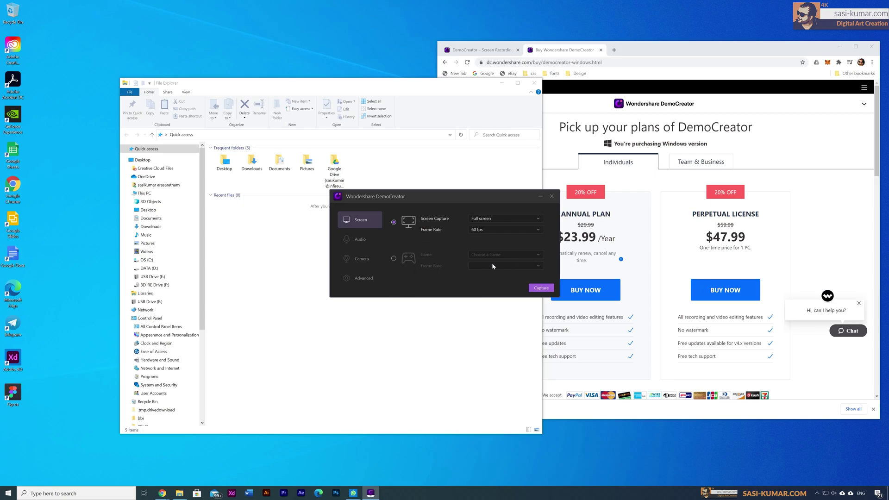
# Try game capture, check which programs can be chosen as the game, and return to screen capture.
pyautogui.click(399, 258)
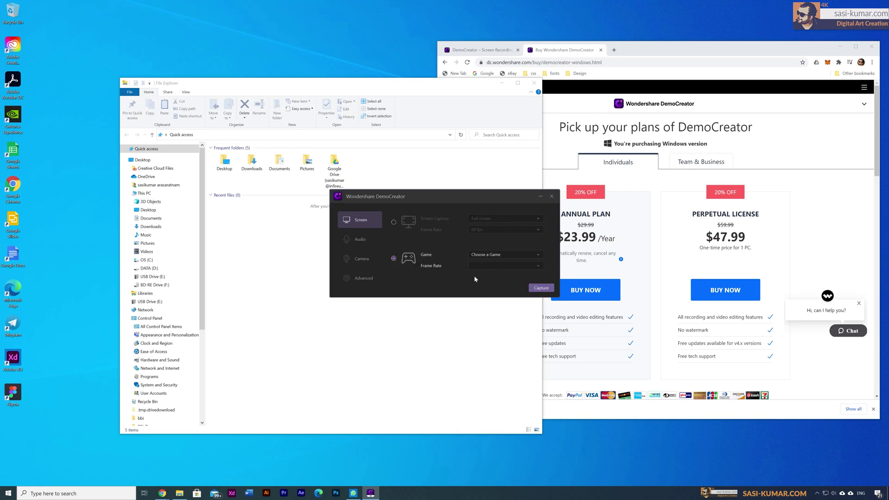
pyautogui.click(516, 256)
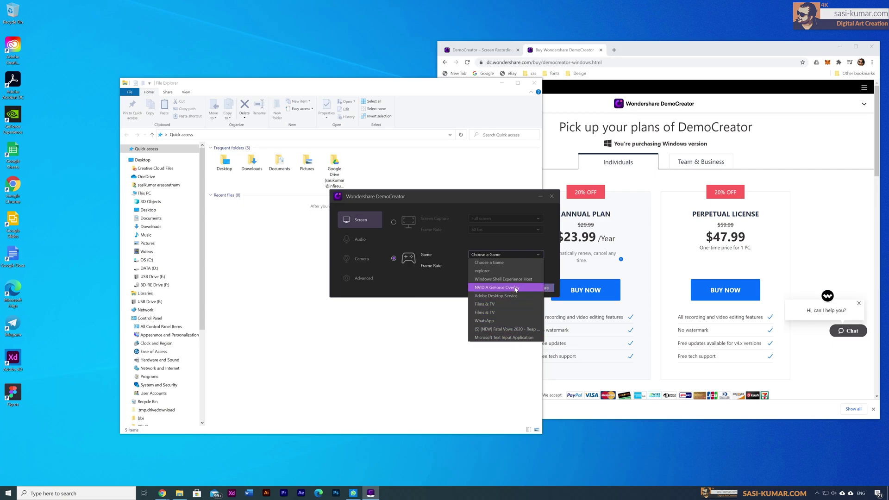
pyautogui.click(450, 244)
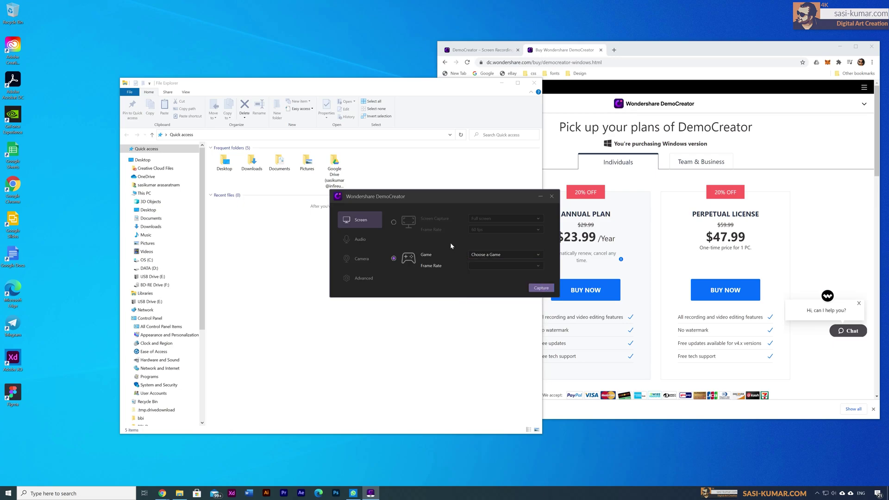
pyautogui.click(393, 223)
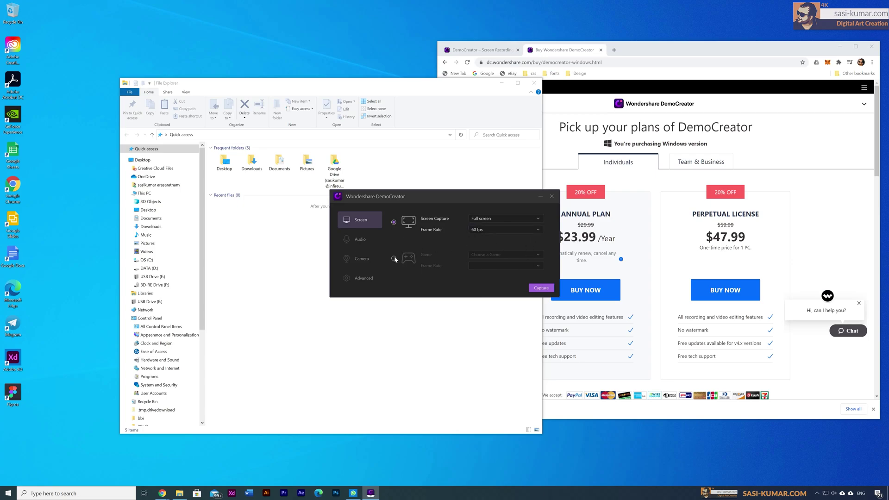
# Review the computer audio and microphone options and the camera capture settings.
pyautogui.click(366, 239)
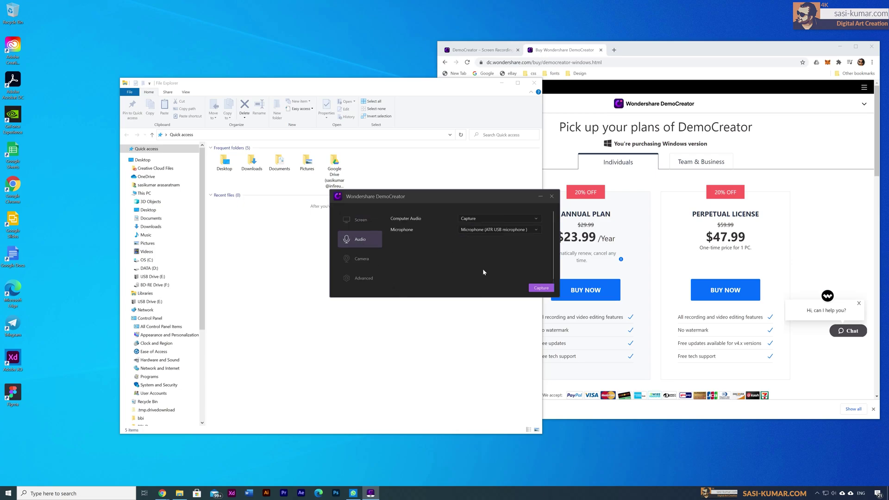
pyautogui.click(509, 221)
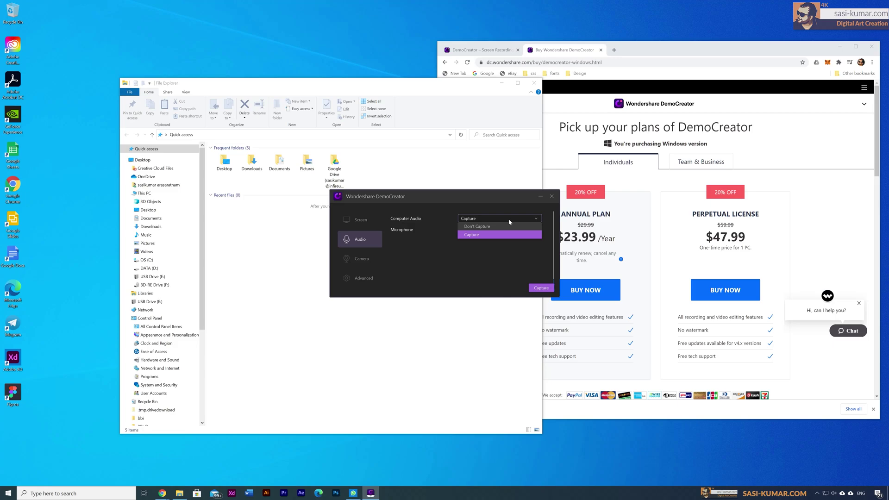
pyautogui.click(509, 218)
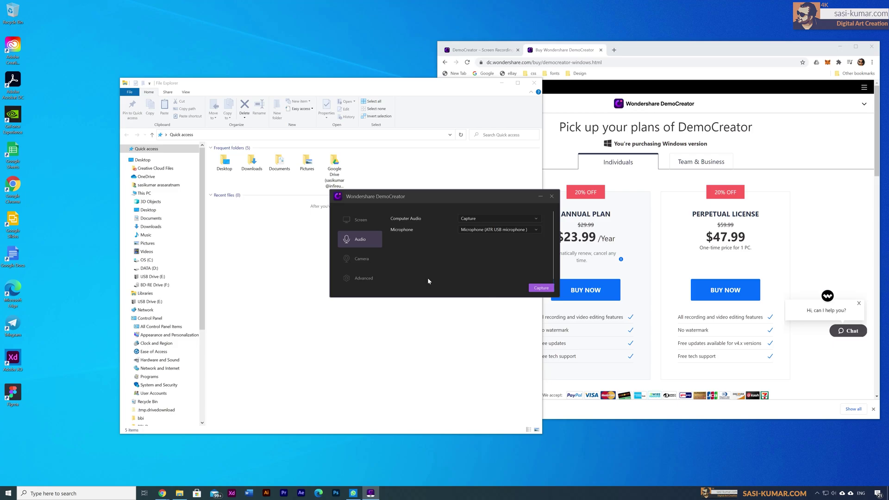
pyautogui.click(362, 259)
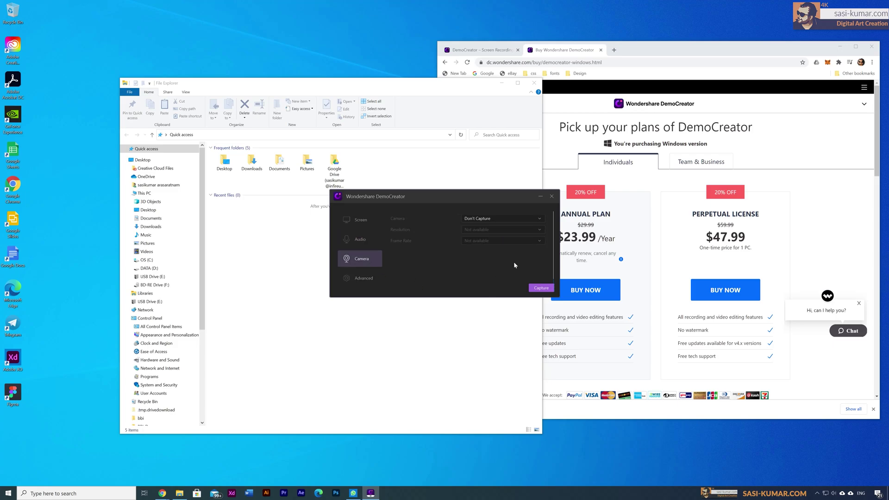
# Check the save directory in the advanced general settings and leave the folder selection without choosing a folder.
pyautogui.click(369, 282)
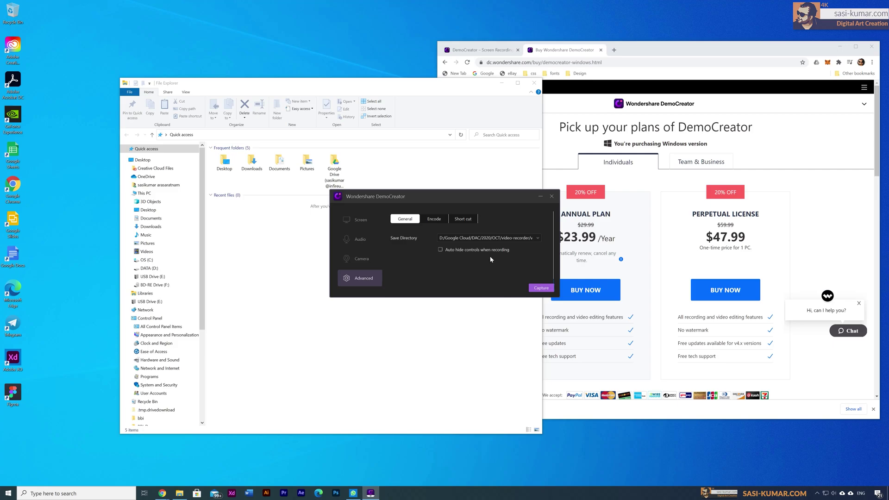
pyautogui.click(537, 237)
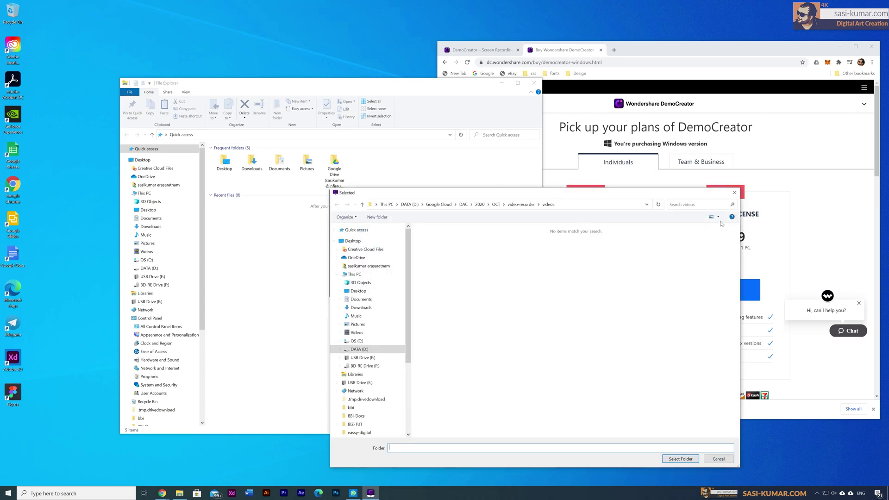
pyautogui.click(734, 192)
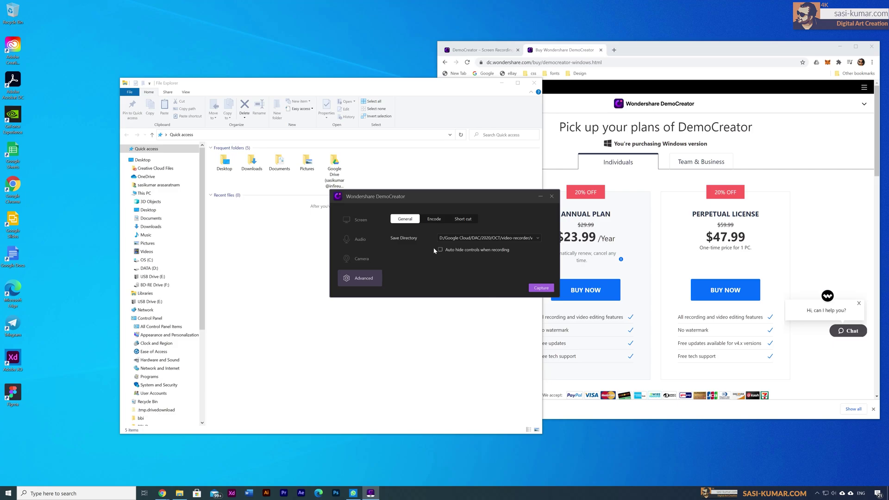
# Review the AVC/H.264 encoding quality choices and the shortcut assignments for controlling the recording.
pyautogui.click(435, 219)
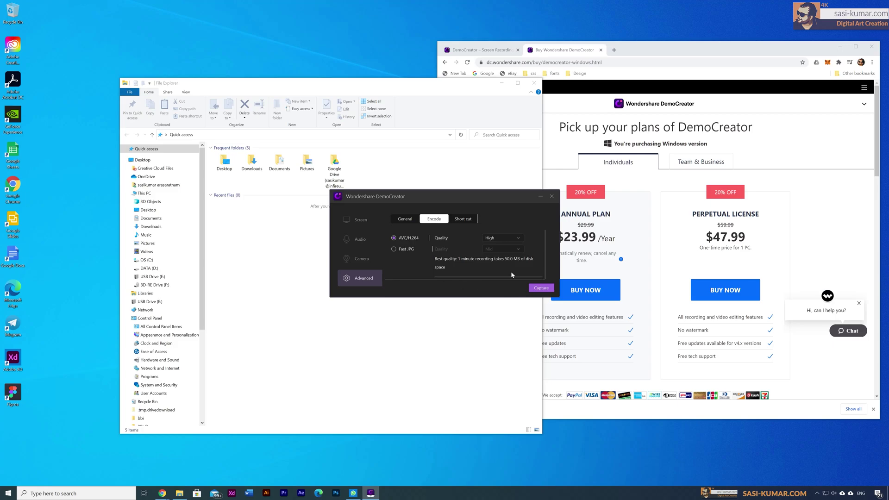
pyautogui.click(522, 238)
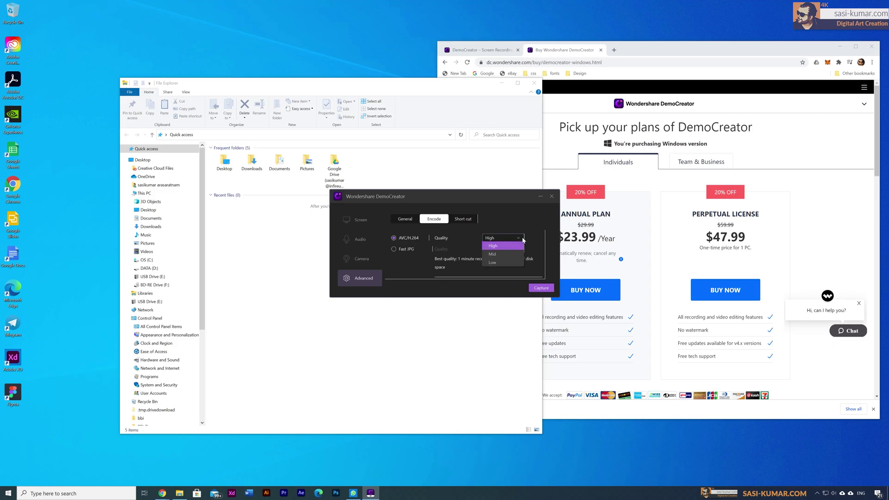
pyautogui.click(522, 239)
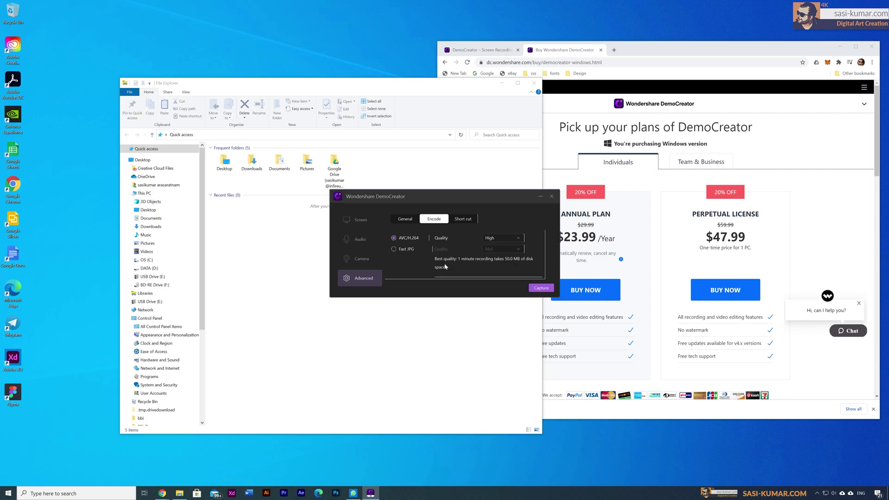
pyautogui.click(461, 222)
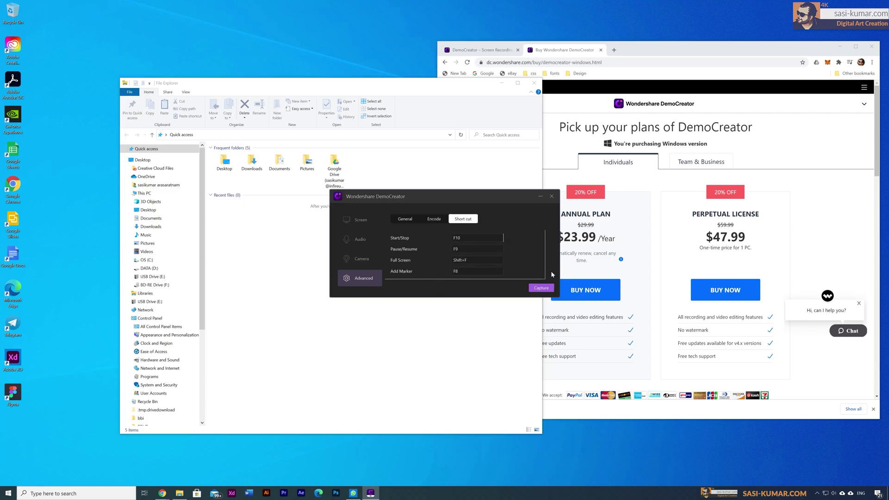
pyautogui.click(476, 238)
# Leave the settings for capture, start a full-screen recording and move the recorder away from the desktop's centre.
pyautogui.click(540, 288)
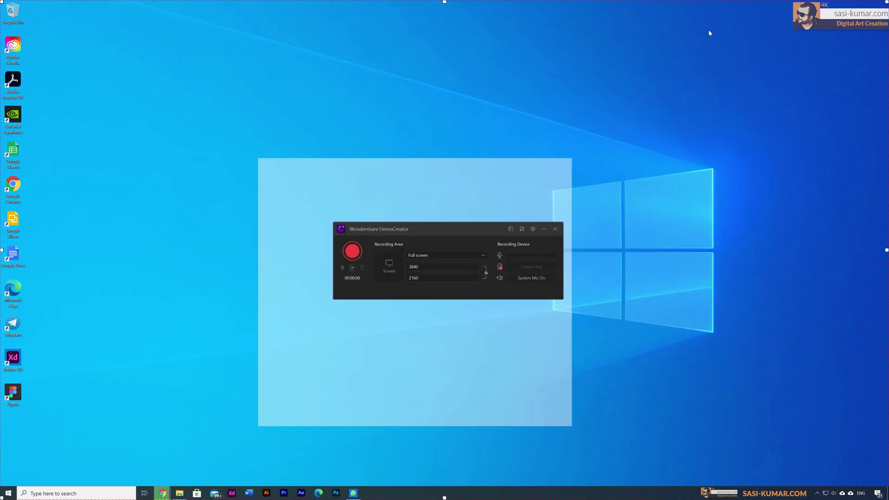
pyautogui.click(355, 253)
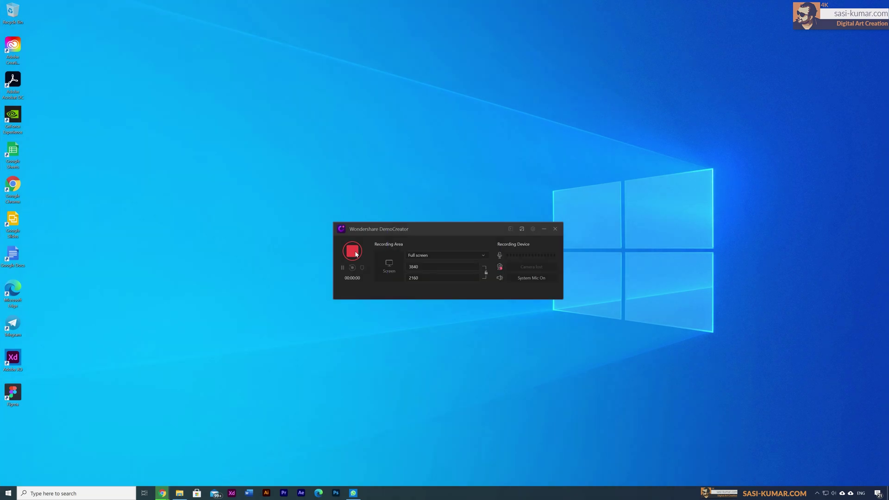
pyautogui.moveTo(461, 229); pyautogui.dragTo(721, 88)
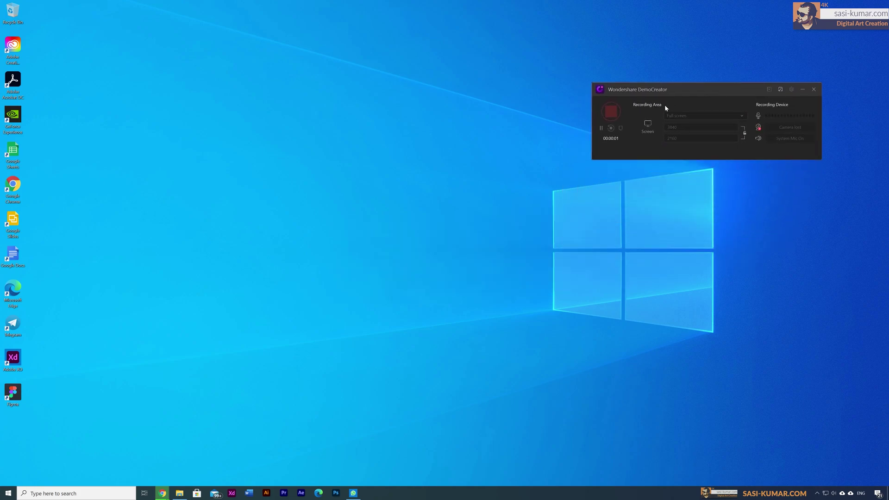
# Place the recorder in compact view near the desktop's right edge and resume the paused recording.
pyautogui.click(780, 89)
pyautogui.moveTo(604, 97); pyautogui.dragTo(793, 204)
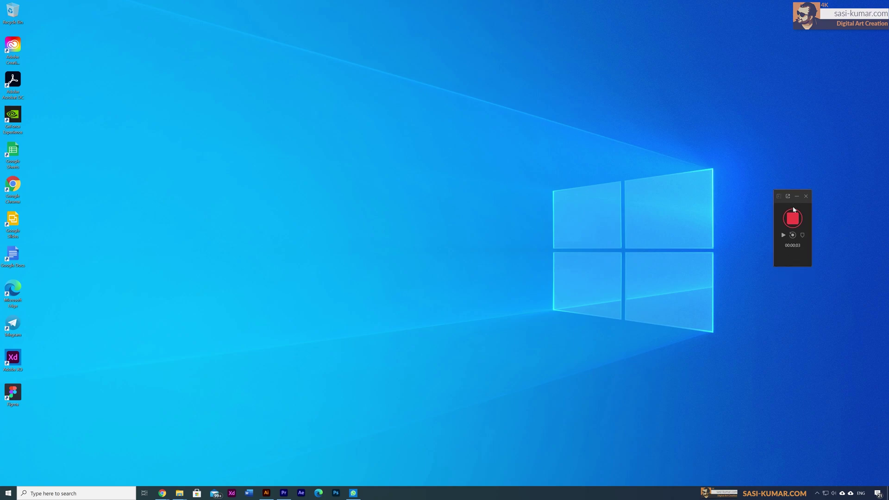
pyautogui.click(782, 236)
pyautogui.moveTo(791, 196); pyautogui.dragTo(798, 194)
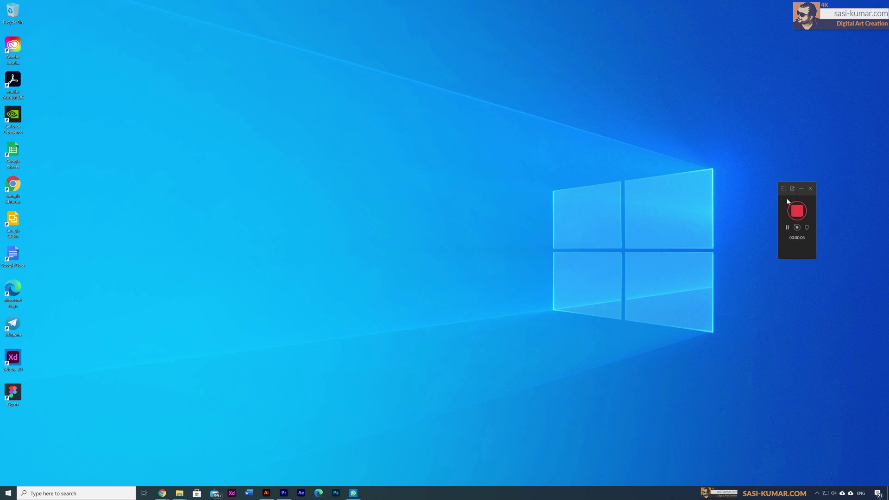
# Switch to Adobe Illustrator and create a new A4 document in pixels with RGB Color mode.
pyautogui.click(267, 493)
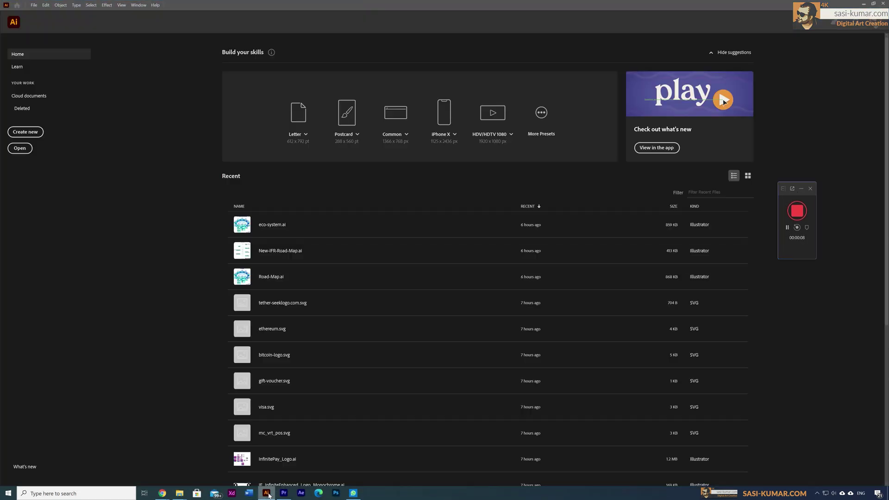
pyautogui.click(33, 136)
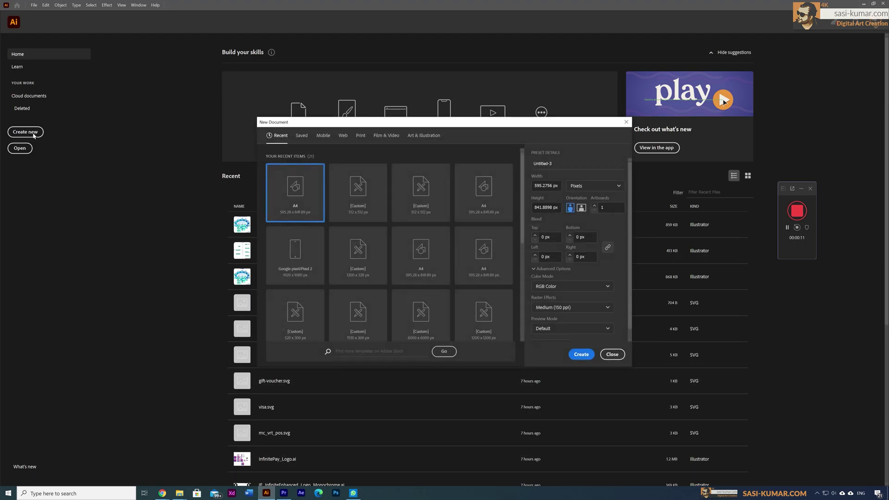
pyautogui.click(585, 355)
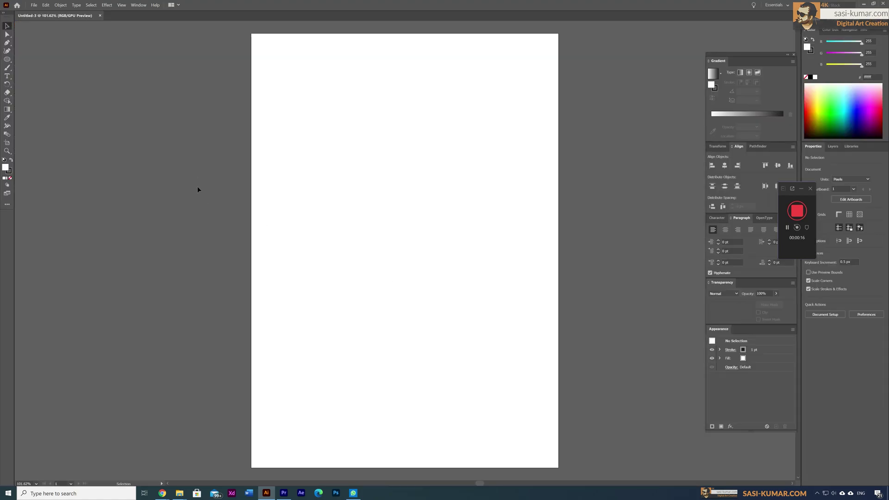
# Draw a circle about 254 px in diameter on the left half of the artboard and fill it red.
pyautogui.moveTo(7, 60); pyautogui.dragTo(37, 69)
pyautogui.moveTo(276, 153); pyautogui.dragTo(407, 284)
pyautogui.click(813, 108)
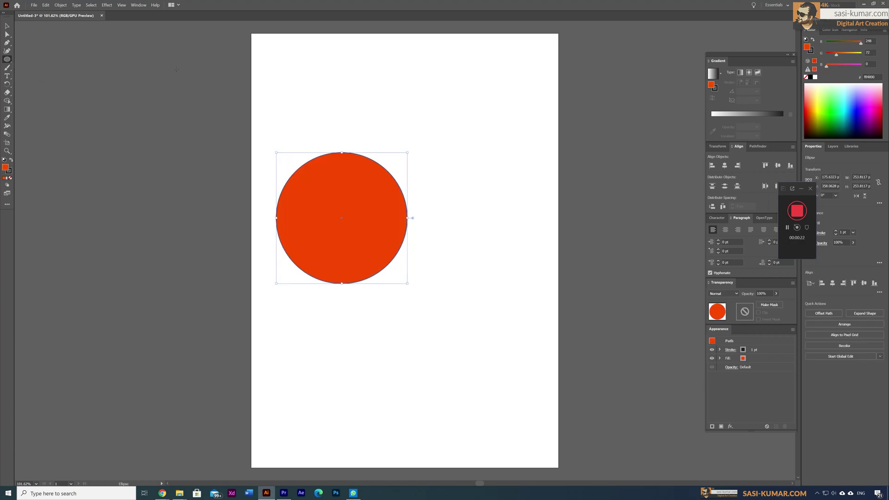
pyautogui.moveTo(832, 56); pyautogui.dragTo(825, 56)
# Duplicate the red circle to its right so the two overlap, and fill the copy bright green.
pyautogui.press('v')
pyautogui.moveTo(355, 202); pyautogui.dragTo(448, 201)
pyautogui.click(828, 105)
pyautogui.click(832, 120)
pyautogui.click(839, 110)
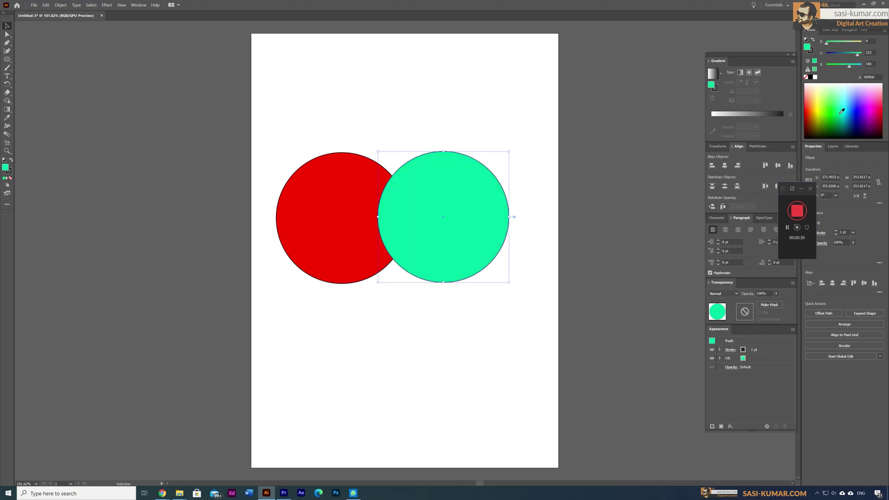
pyautogui.click(826, 95)
pyautogui.click(832, 97)
pyautogui.click(831, 100)
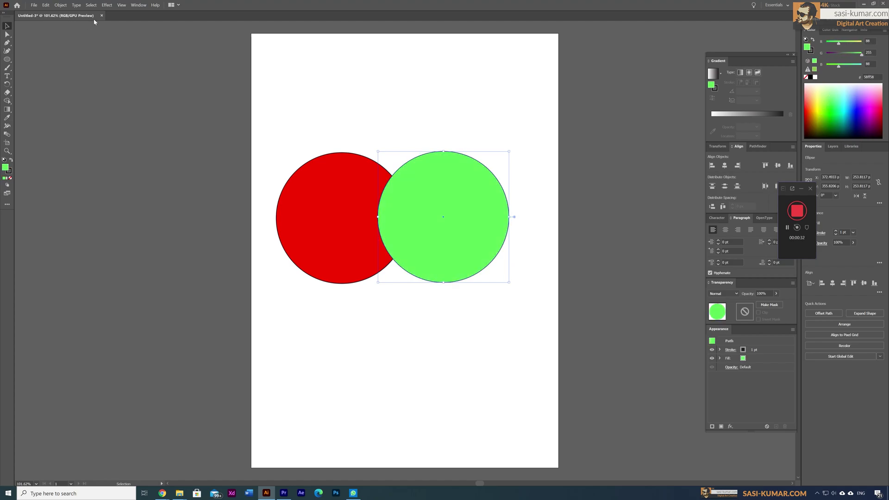
# Select both circles together, shift them slightly to the right on the artboard and deselect them.
pyautogui.moveTo(310, 123); pyautogui.dragTo(454, 224)
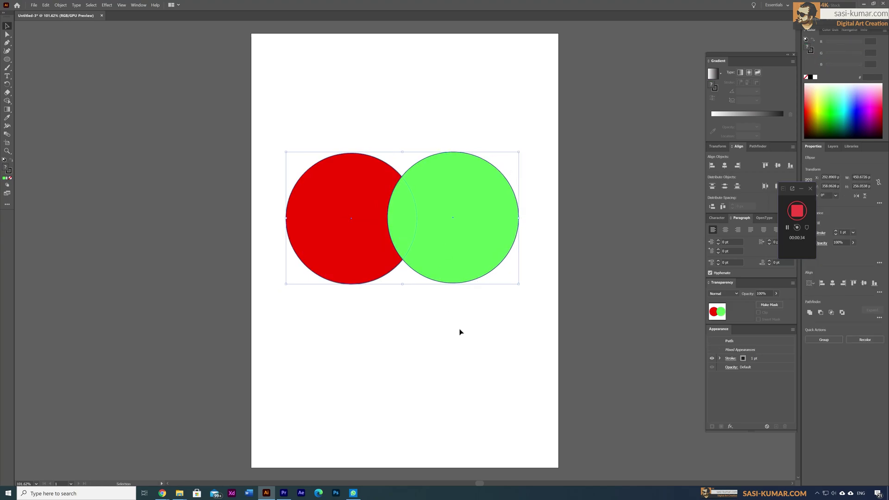
pyautogui.click(459, 332)
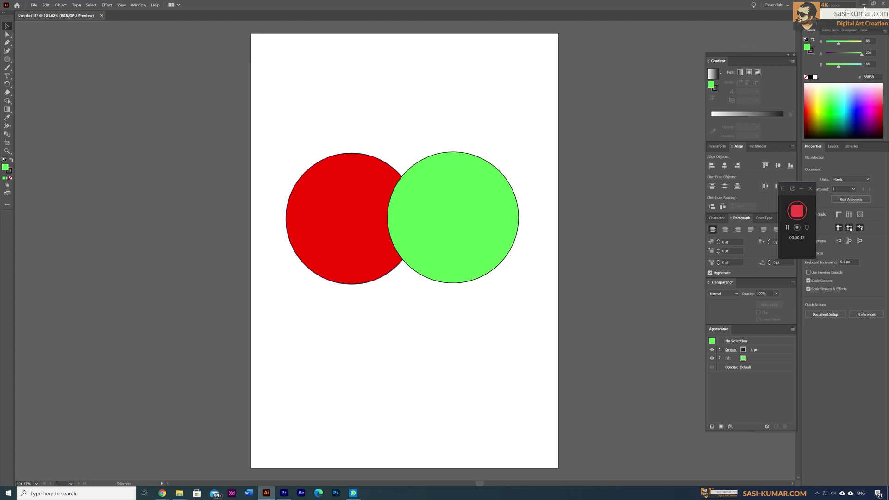
# Stop the screen recording with Illustrator minimized and preview the recorded clip in DemoCreator's media library.
pyautogui.click(863, 5)
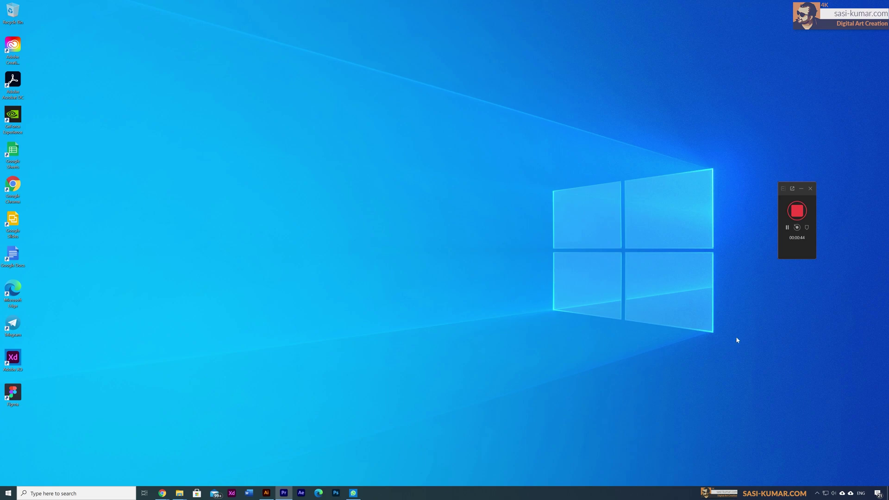
pyautogui.click(794, 214)
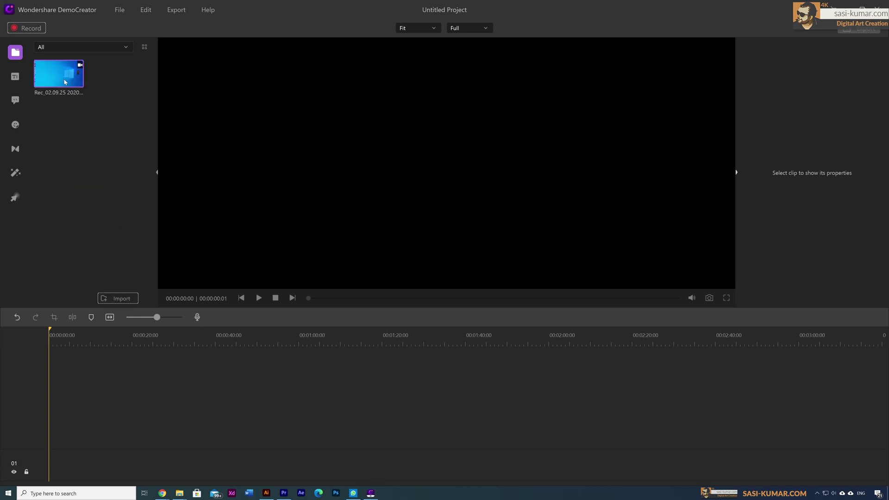
pyautogui.doubleClick(64, 82)
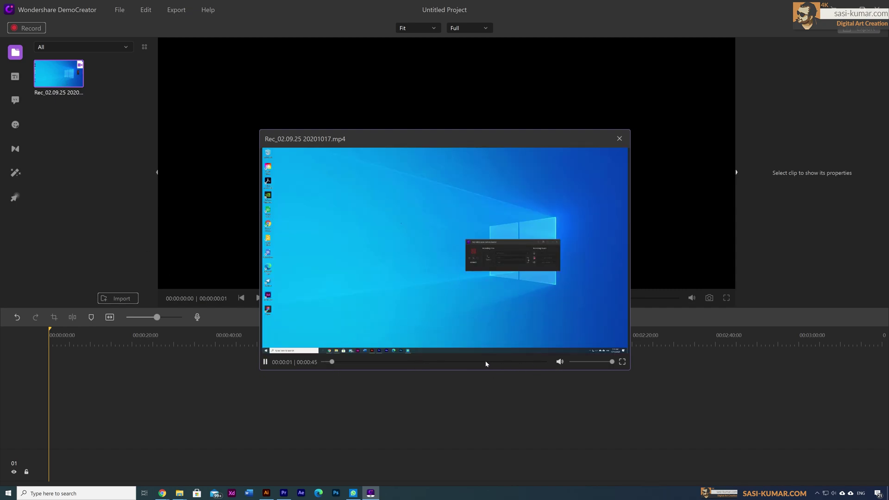
pyautogui.moveTo(350, 362); pyautogui.dragTo(553, 363)
pyautogui.click(619, 139)
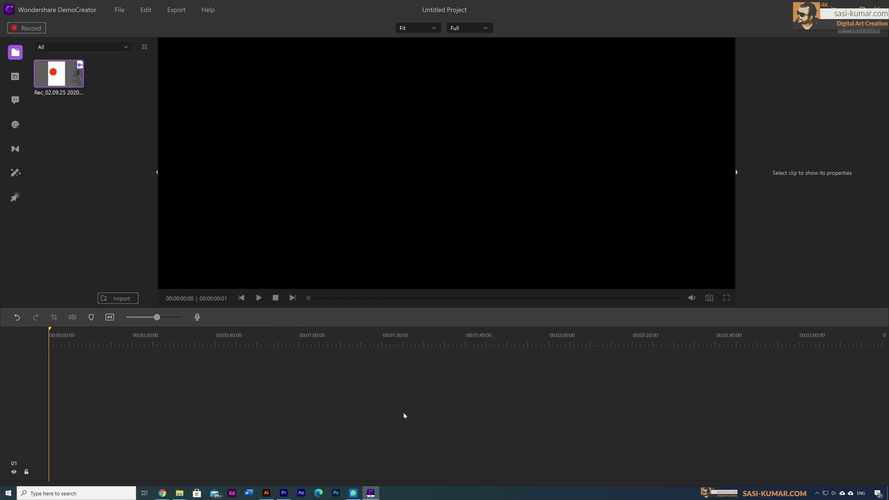
# Add the recorded clip from the media library to the timeline at the playhead.
pyautogui.rightClick(60, 73)
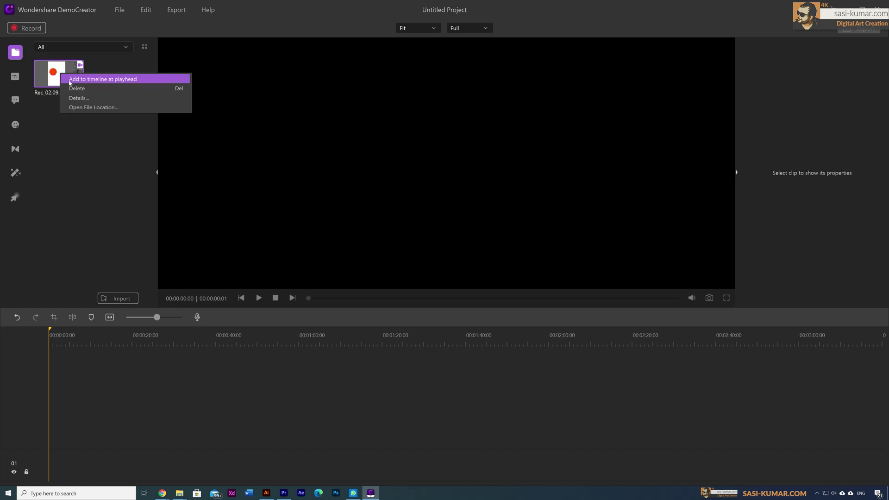
pyautogui.click(71, 80)
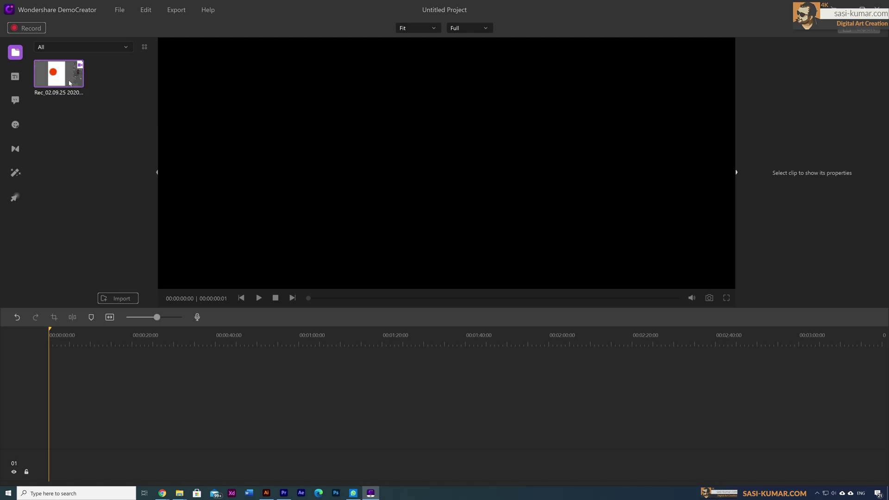
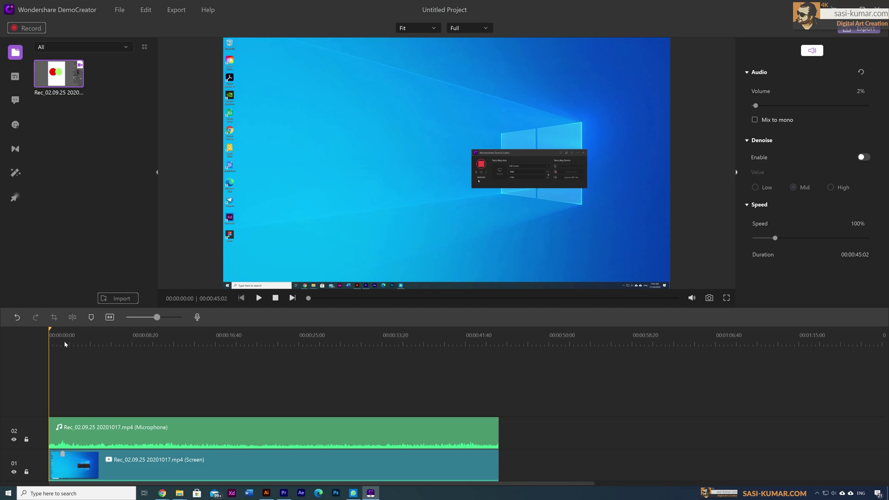
pyautogui.moveTo(65, 344)
pyautogui.mouseDown()
pyautogui.moveTo(176, 347)
pyautogui.moveTo(52, 345)
pyautogui.mouseUp()
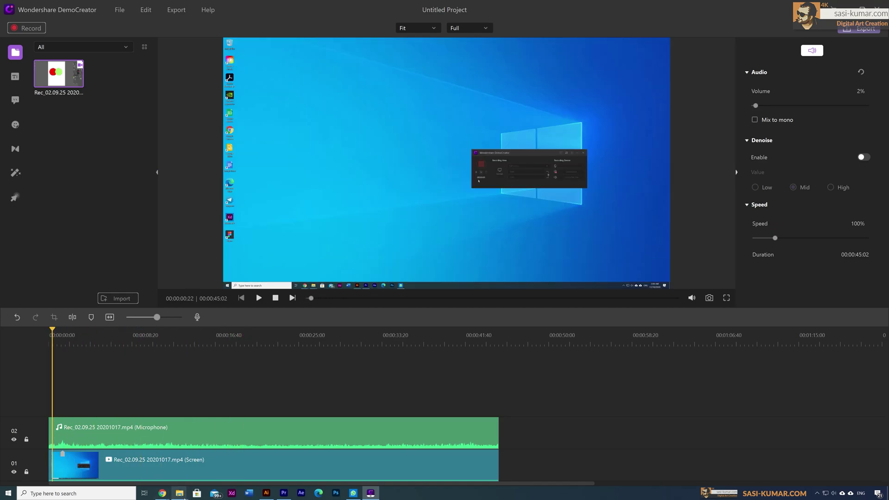
# Switch to File Explorer, preview main1.mov in the sunset-over-the-ocean-HXNEDSW folder and copy that folder's path.
pyautogui.moveTo(184, 498)
pyautogui.click(206, 460)
pyautogui.click(285, 180)
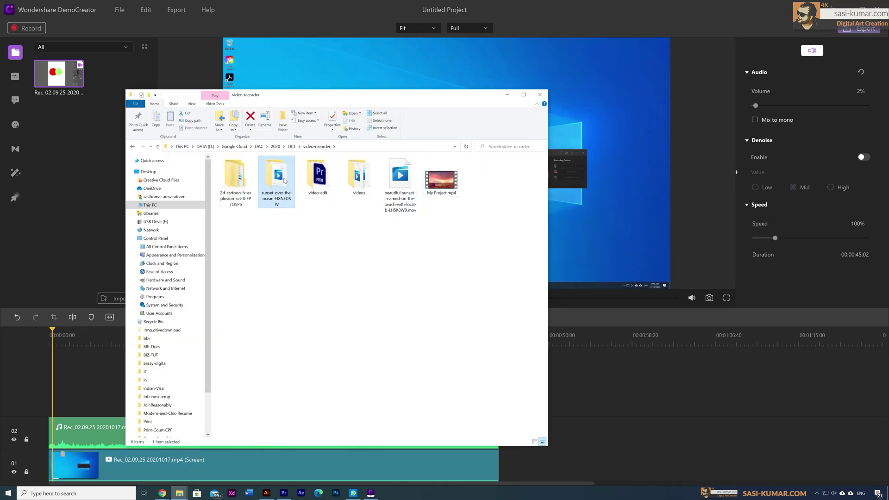
pyautogui.doubleClick(284, 181)
pyautogui.doubleClick(237, 183)
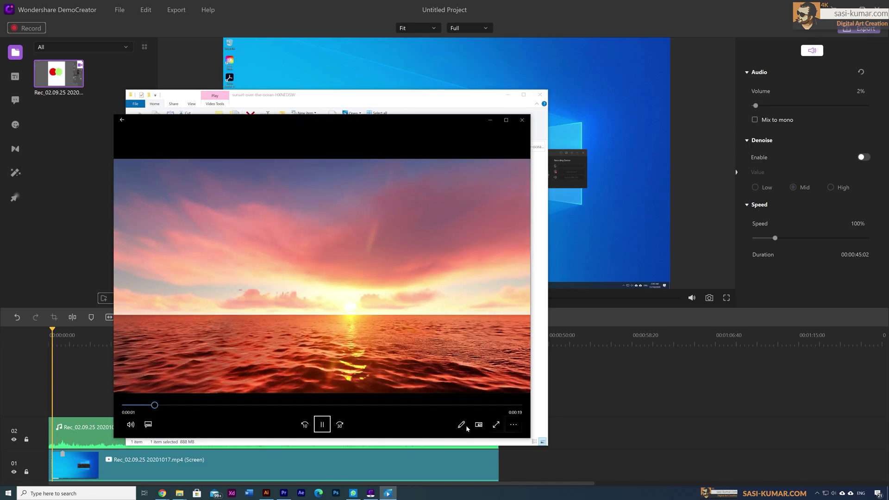
pyautogui.click(522, 120)
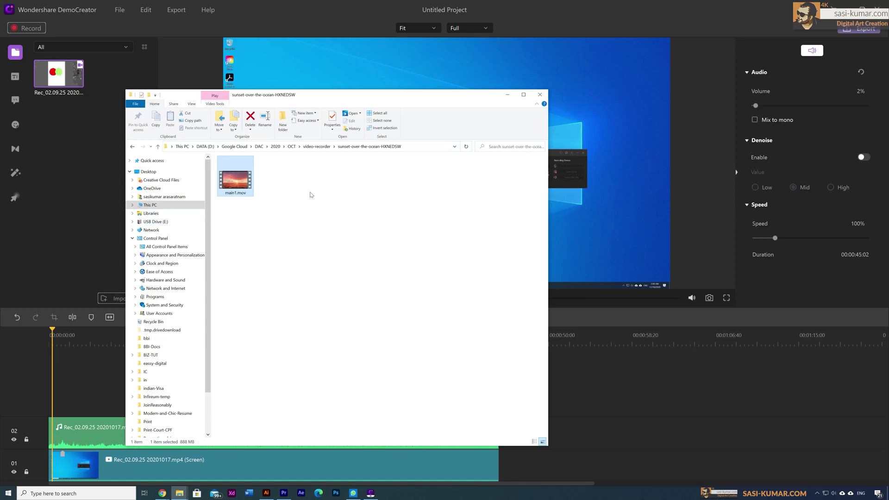
pyautogui.click(425, 149)
pyautogui.hotkey('ctrl', 'c')
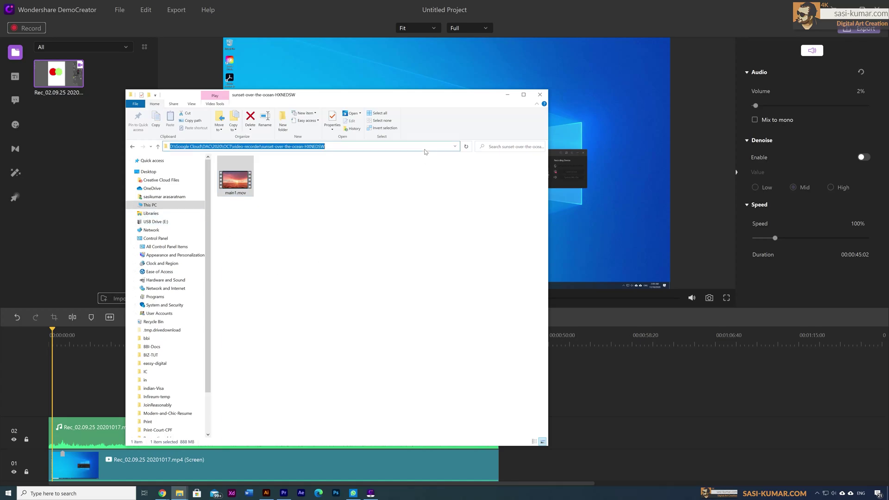
# Back in DemoCreator, import the media file main1.mov from the folder at the copied path.
pyautogui.click(87, 168)
pyautogui.click(122, 300)
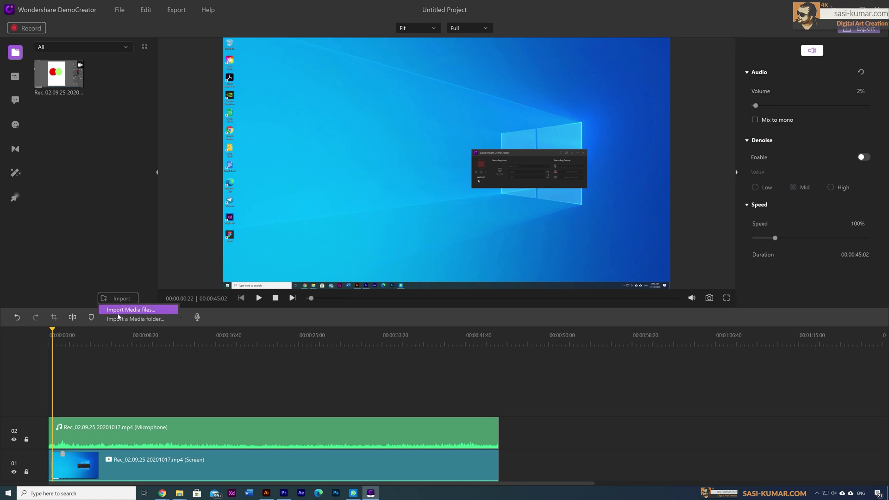
pyautogui.click(119, 310)
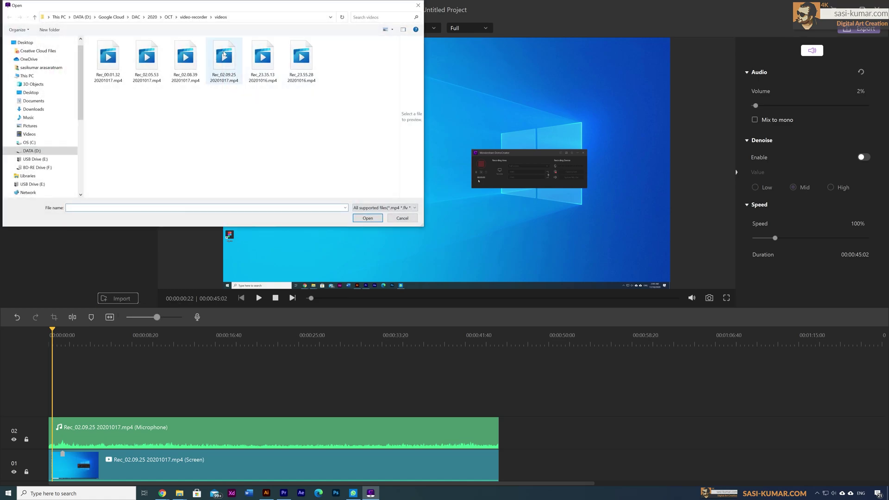
pyautogui.click(265, 17)
pyautogui.hotkey('ctrl', 'v')
pyautogui.press('Return')
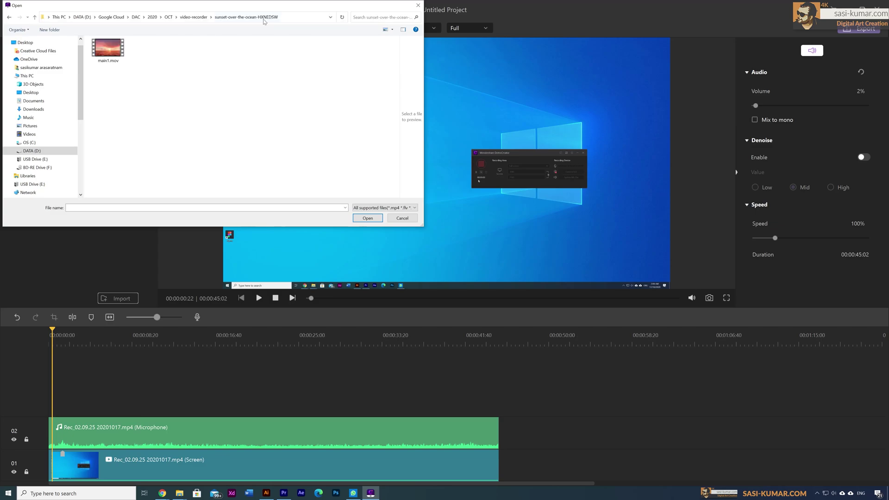
pyautogui.click(368, 218)
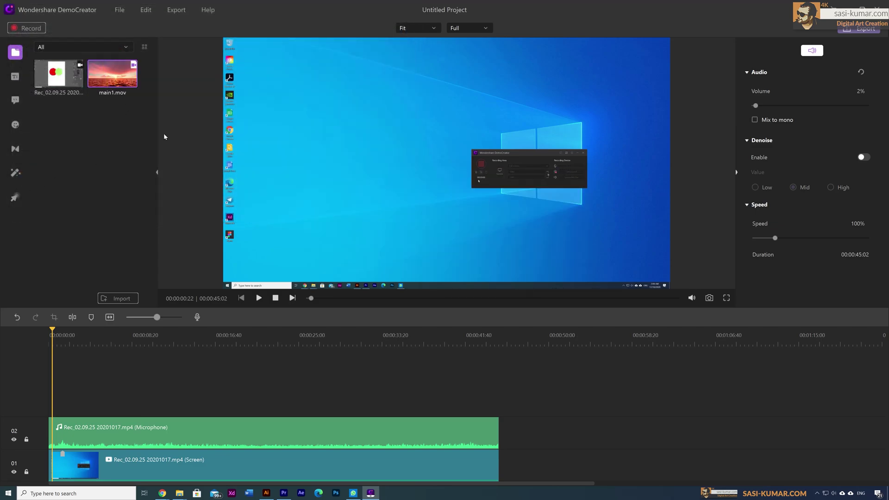
# Place main1.mov at the start of track 01, with the recording's screen and microphone clips beginning directly after it, and scrub through the result.
pyautogui.click(249, 388)
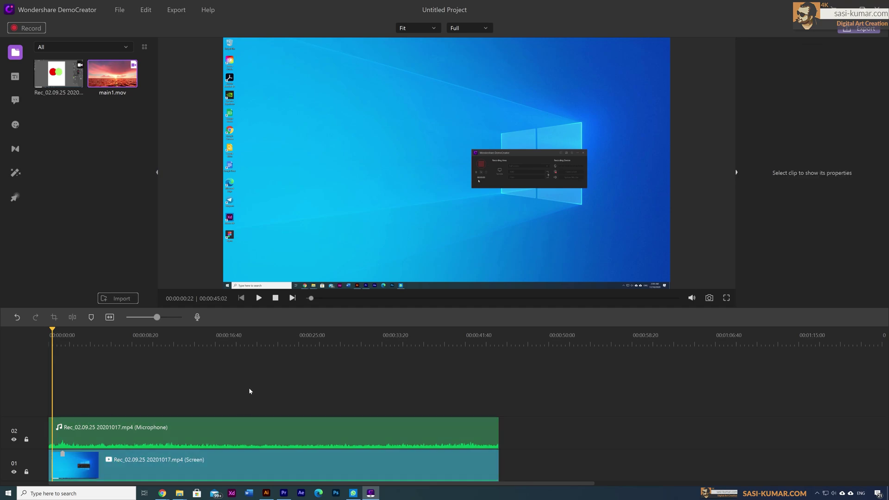
pyautogui.moveTo(140, 432); pyautogui.dragTo(432, 432)
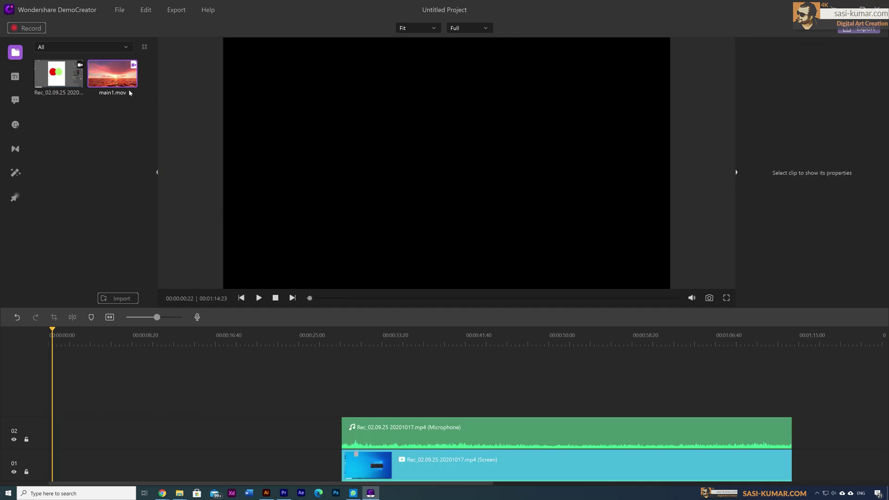
pyautogui.moveTo(92, 279); pyautogui.dragTo(42, 463)
pyautogui.moveTo(357, 390); pyautogui.dragTo(297, 440)
pyautogui.moveTo(208, 335)
pyautogui.mouseDown()
pyautogui.moveTo(59, 337)
pyautogui.moveTo(673, 360)
pyautogui.moveTo(517, 359)
pyautogui.mouseUp()
pyautogui.click(554, 337)
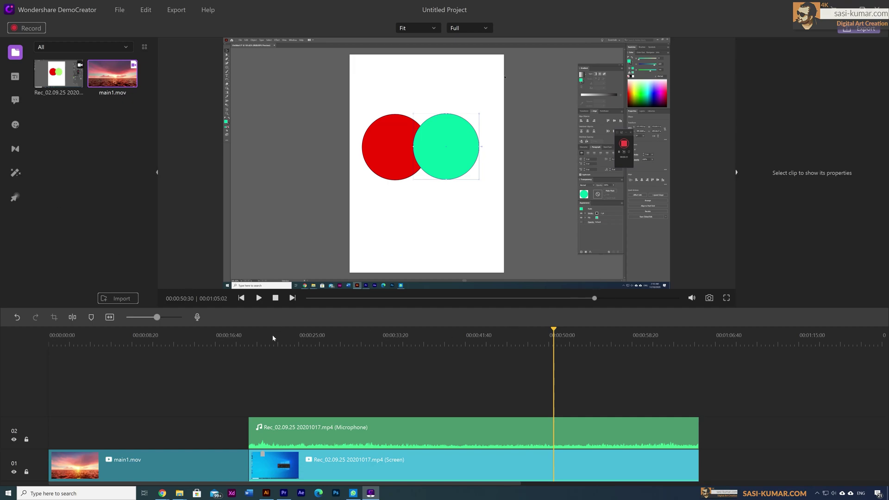
pyautogui.moveTo(262, 340); pyautogui.dragTo(394, 345)
# Add the Opener 6 title at the start of the timeline on track 03 and move the playhead to 00:00:05:58.
pyautogui.click(15, 79)
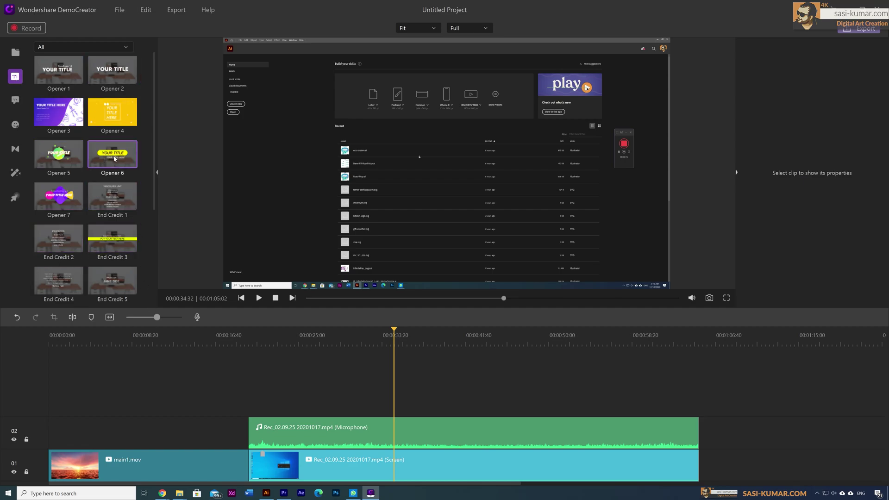
pyautogui.moveTo(114, 159); pyautogui.dragTo(56, 433)
pyautogui.click(57, 340)
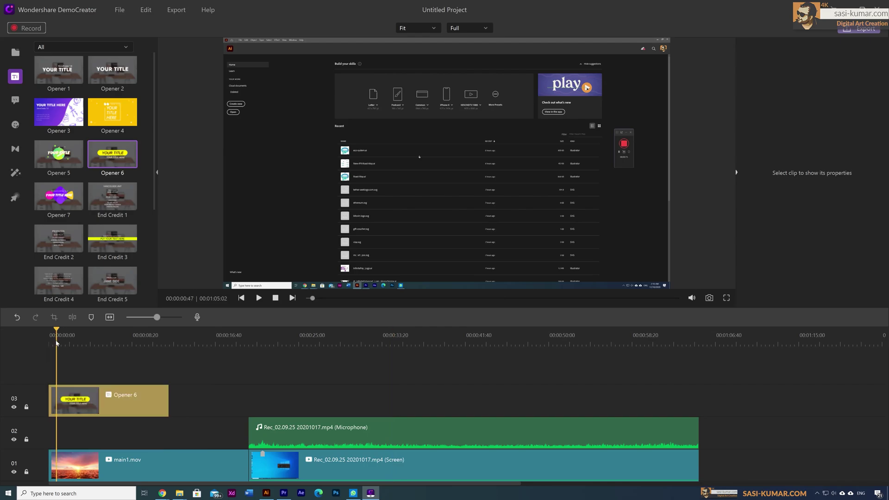
pyautogui.moveTo(56, 343); pyautogui.dragTo(110, 374)
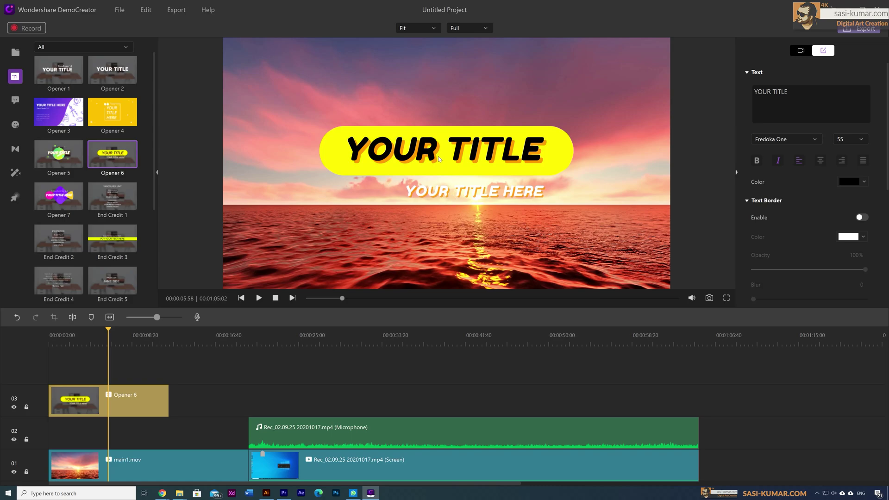
# Replace the opener's main title text with "Digial Art Creation".
pyautogui.moveTo(789, 92); pyautogui.dragTo(737, 92)
pyautogui.write('Digial ')
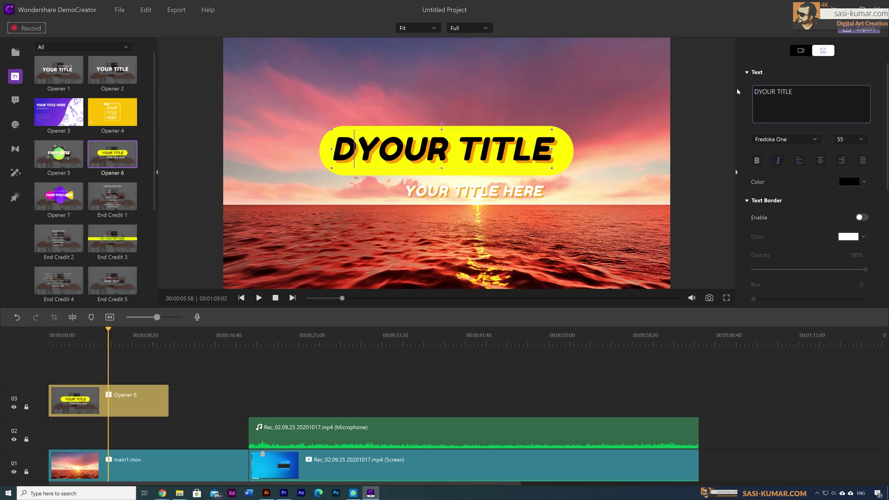
pyautogui.write('Art Crea')
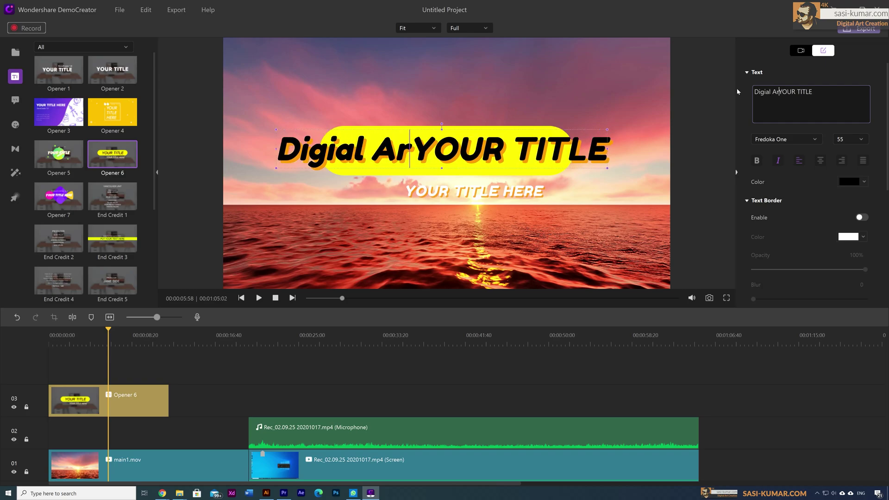
pyautogui.write('tion')
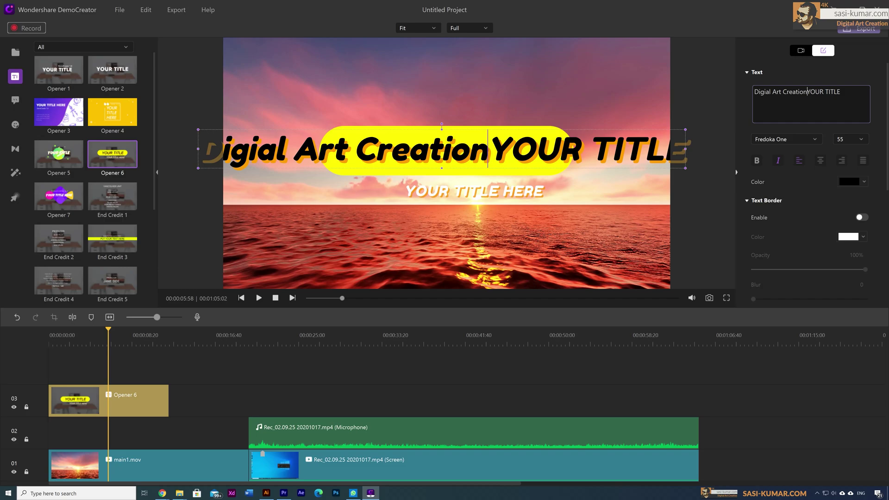
pyautogui.hotkey('shift', 'End')
pyautogui.press('BackSpace')
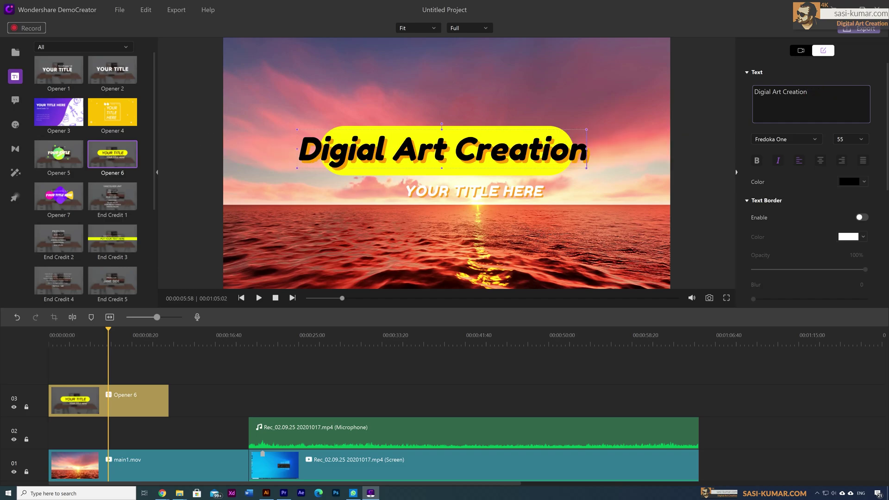
# Set the font size of the whole main title to 46 so it fits the yellow banner.
pyautogui.hotkey('ctrl', 'a')
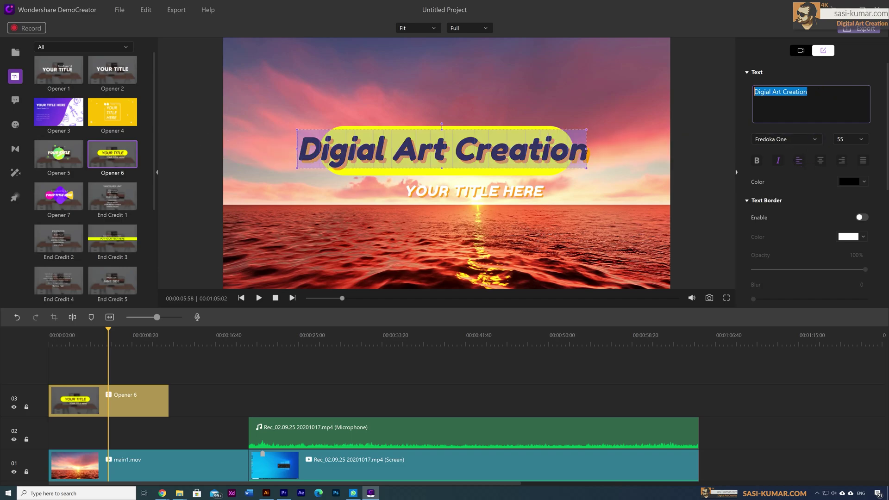
pyautogui.click(862, 139)
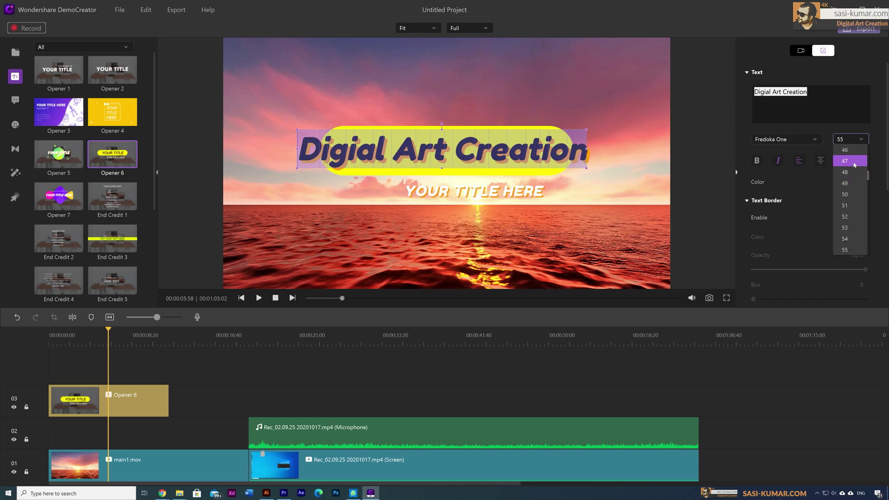
pyautogui.click(855, 154)
pyautogui.click(852, 140)
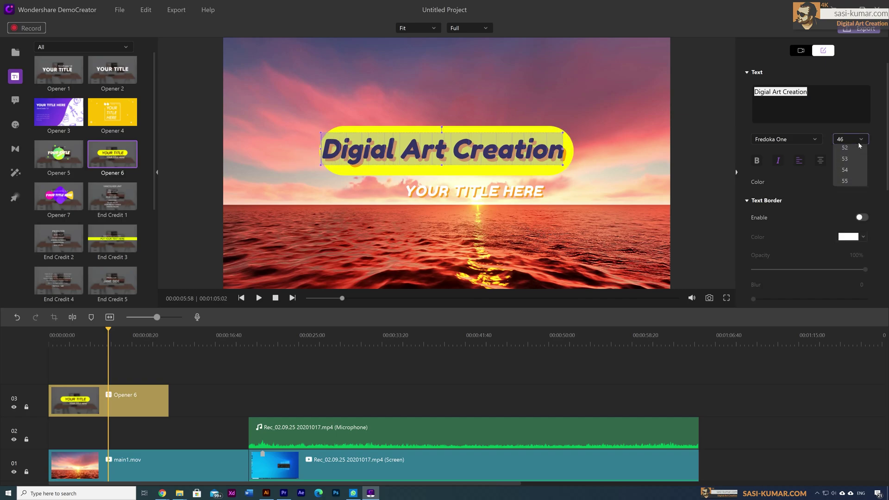
pyautogui.click(851, 140)
pyautogui.click(850, 142)
pyautogui.click(850, 142)
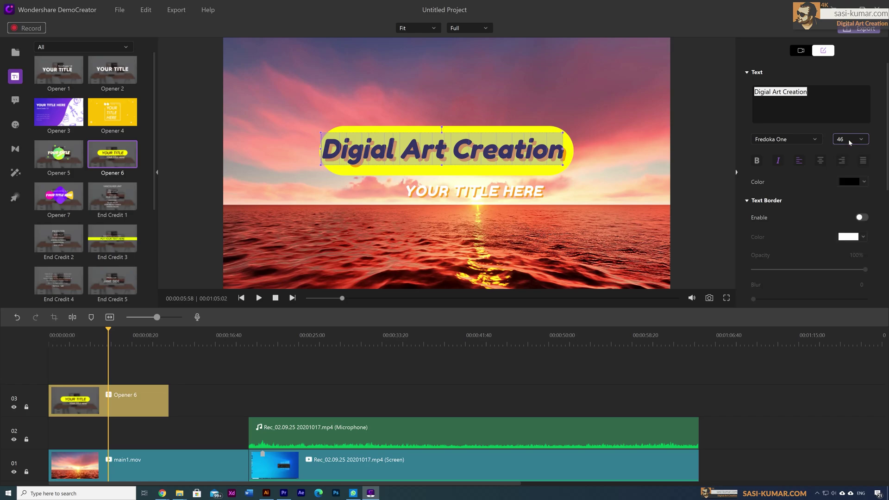
# Replace the opener's subtitle text with "Tutorial".
pyautogui.click(419, 192)
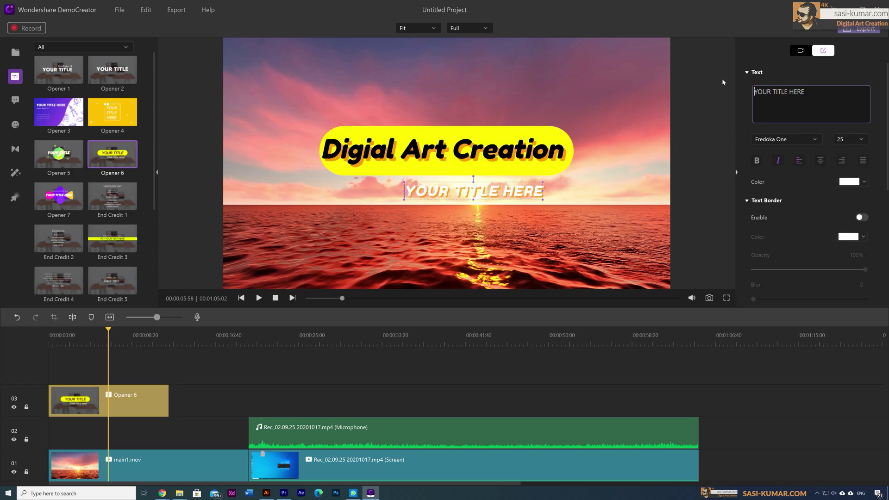
pyautogui.write('Tutorial')
pyautogui.hotkey('shift', 'End')
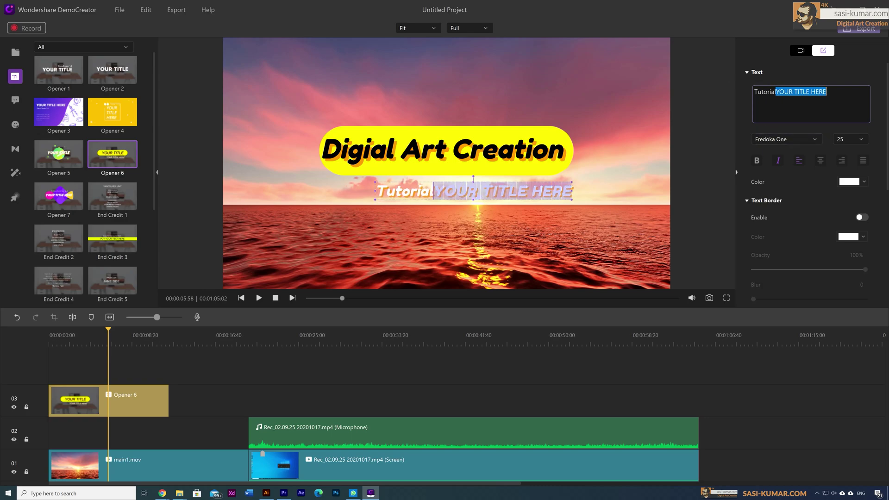
pyautogui.press('Delete')
# Play the title sequence from the start of the timeline and scrub on into the screen recording.
pyautogui.moveTo(108, 365); pyautogui.dragTo(84, 365)
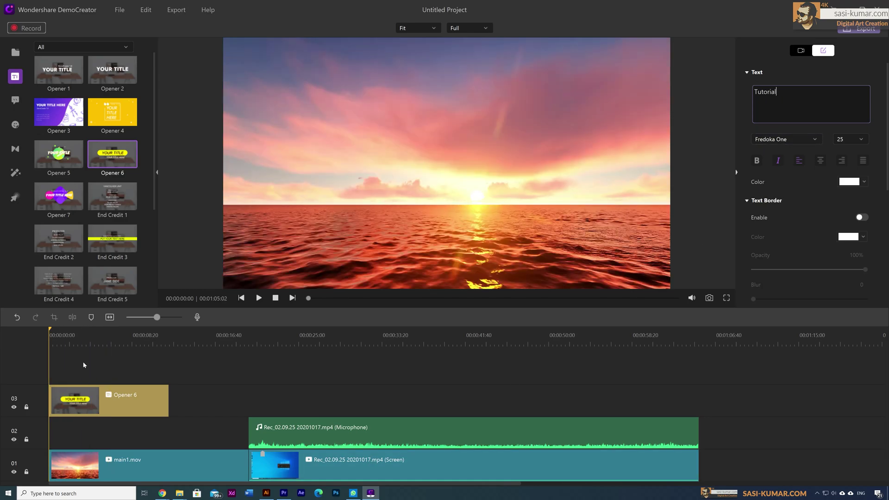
pyautogui.click(259, 299)
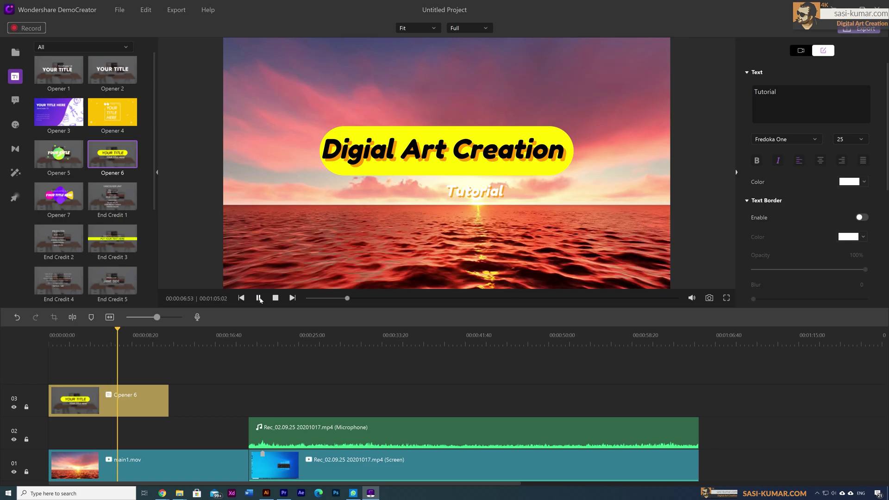
pyautogui.moveTo(128, 327); pyautogui.dragTo(513, 339)
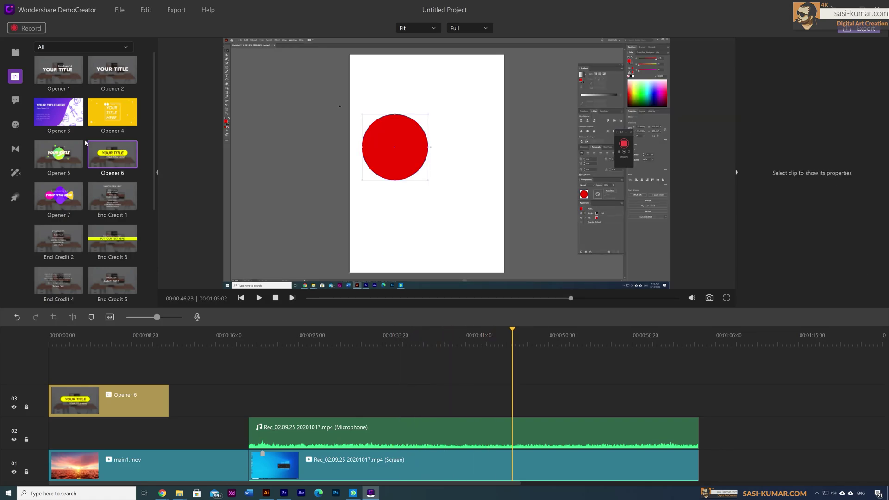
# Add the Dialog Box 5 callout over the playhead on track 03 and position it above the red circle, about X -21, Y 261.
pyautogui.click(16, 100)
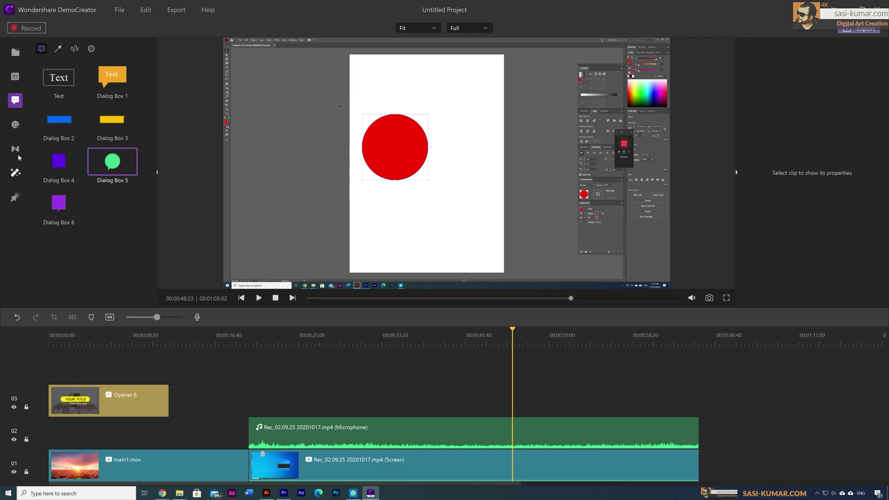
pyautogui.moveTo(261, 363); pyautogui.dragTo(493, 397)
pyautogui.moveTo(445, 170); pyautogui.dragTo(441, 112)
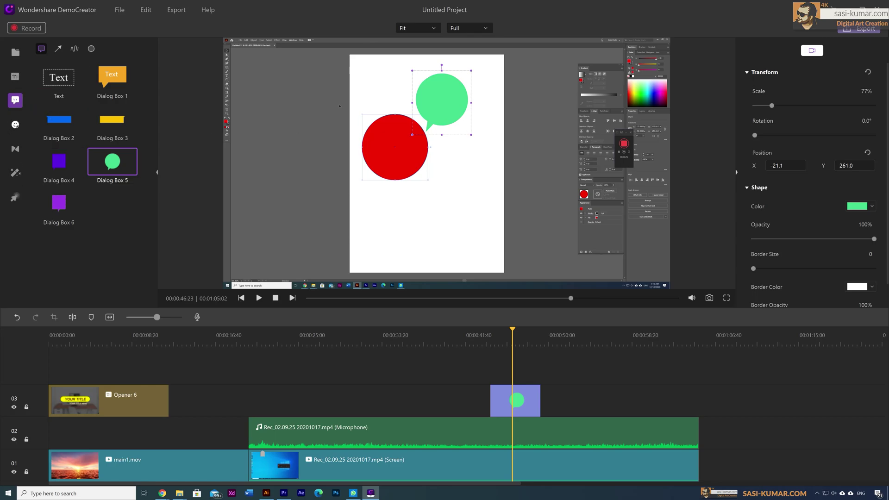
# Add the Love 1 animation sticker at the playhead above the callout clip, scale it to about 20% and fit it inside the green bubble.
pyautogui.click(15, 125)
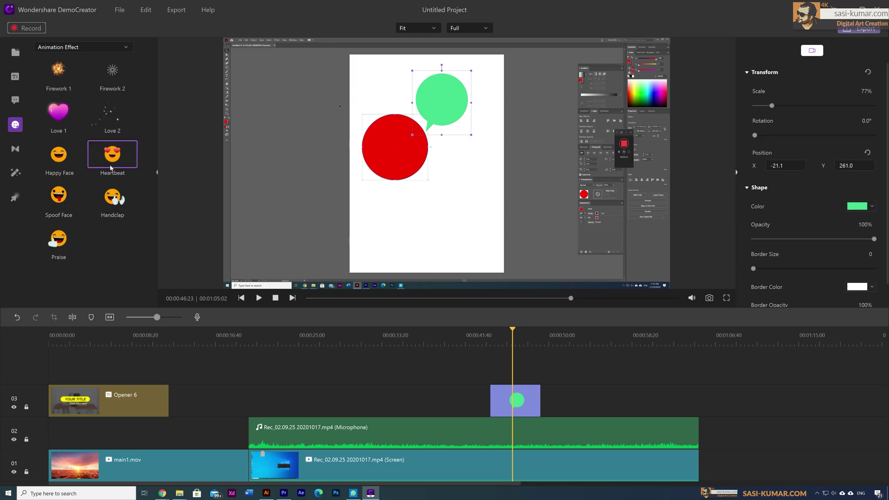
pyautogui.moveTo(480, 288); pyautogui.dragTo(512, 392)
pyautogui.moveTo(445, 163); pyautogui.dragTo(439, 108)
pyautogui.moveTo(488, 55); pyautogui.dragTo(446, 103)
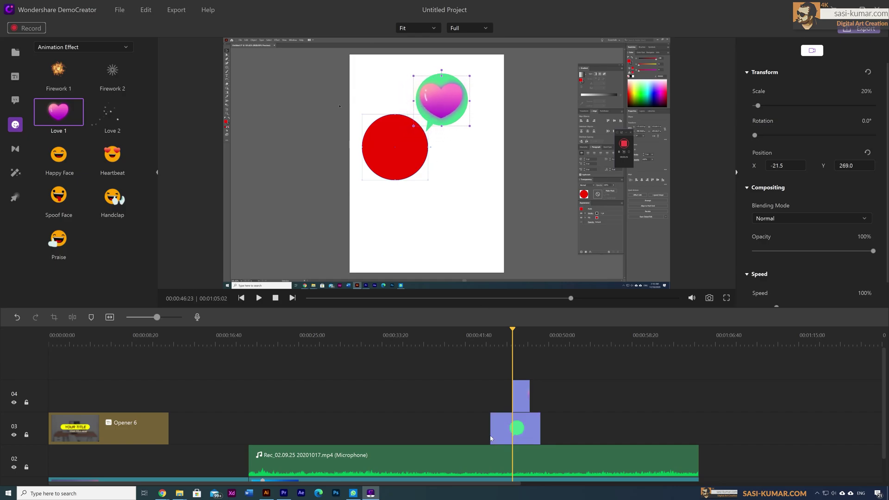
# Trim both ends of the dialog box clip to match the heart sticker's duration and play that section back.
pyautogui.click(534, 430)
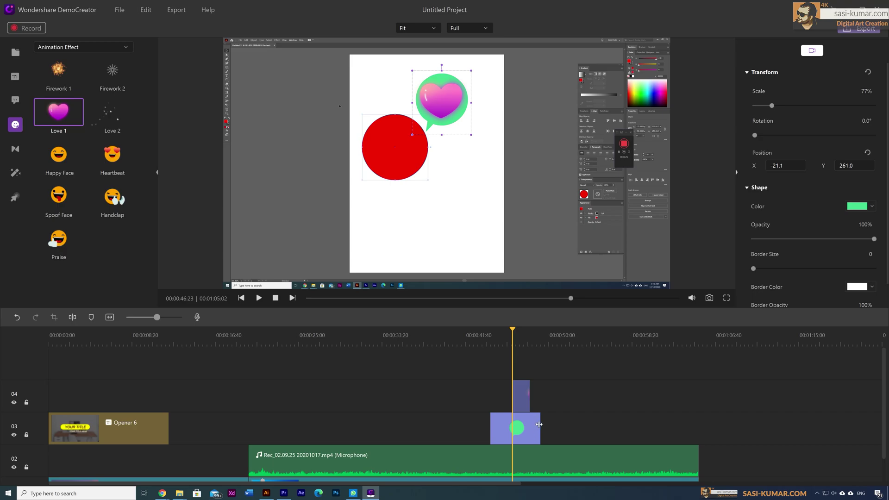
pyautogui.moveTo(539, 424); pyautogui.dragTo(513, 427)
pyautogui.moveTo(509, 330); pyautogui.dragTo(508, 330)
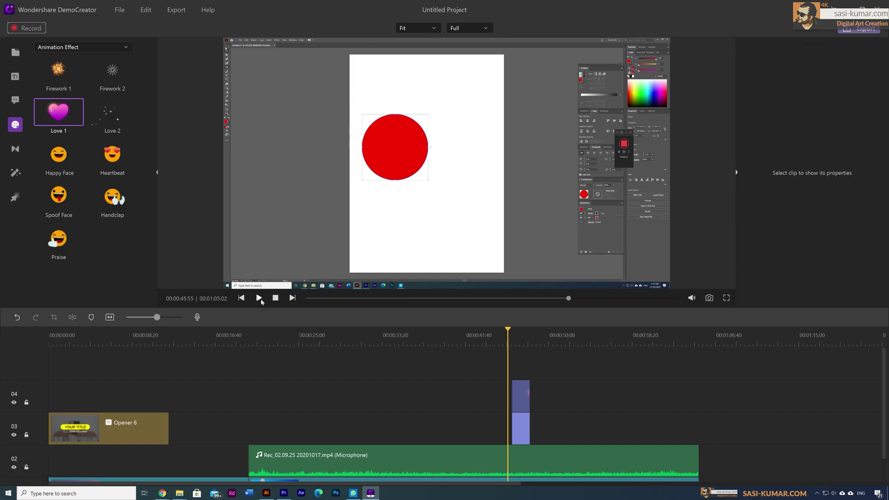
pyautogui.click(259, 298)
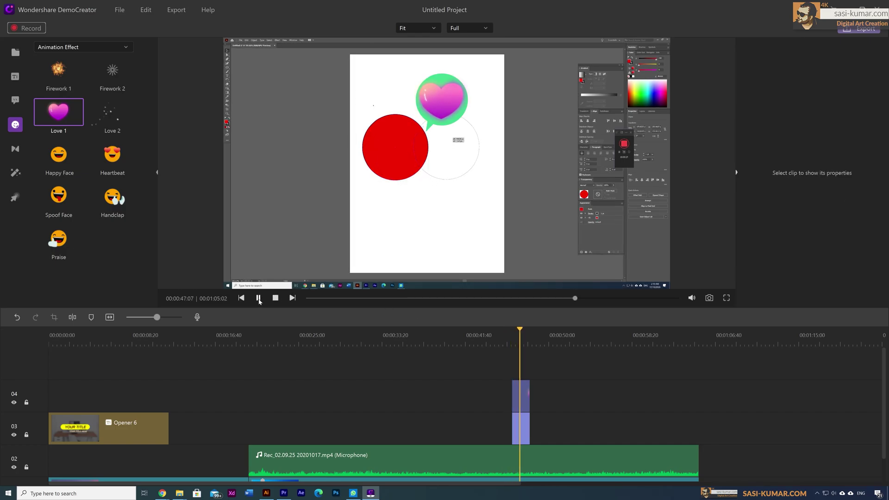
# Add the Firework 1 sticker at about 38 seconds and position it over the circle being drawn, about X -201, Y 66.
pyautogui.click(544, 337)
pyautogui.moveTo(594, 342); pyautogui.dragTo(437, 343)
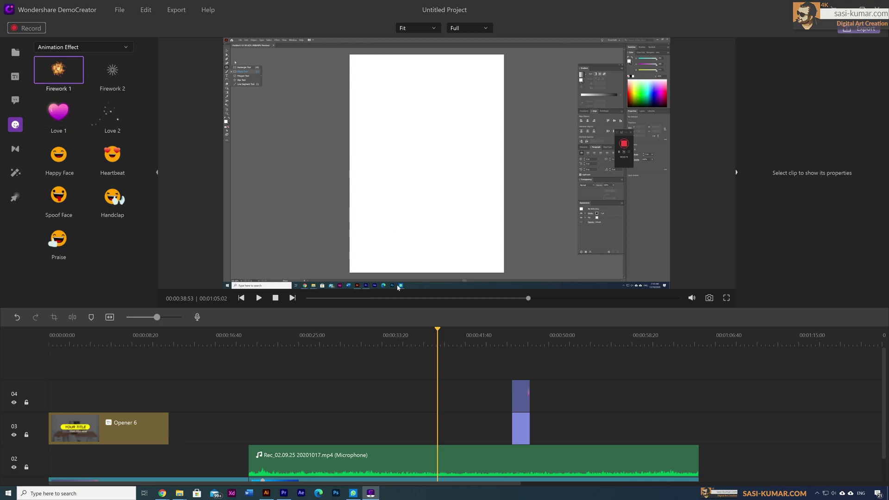
pyautogui.moveTo(398, 287); pyautogui.dragTo(447, 396)
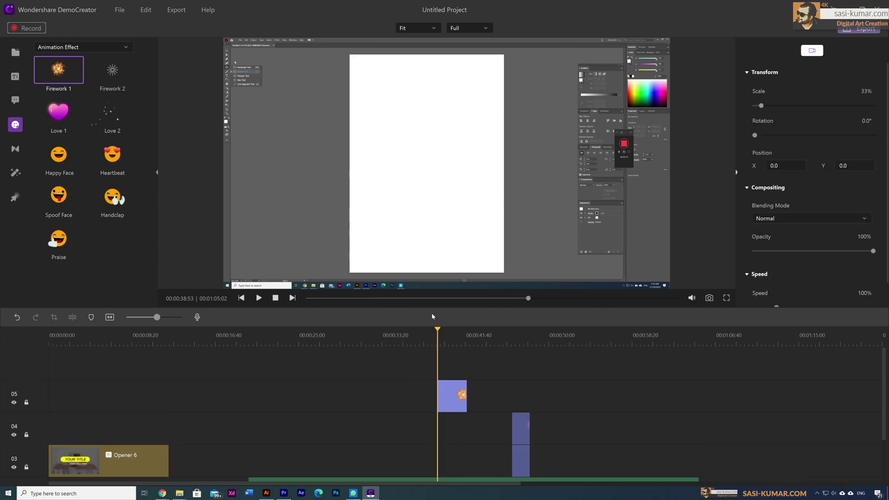
pyautogui.moveTo(437, 330); pyautogui.dragTo(450, 330)
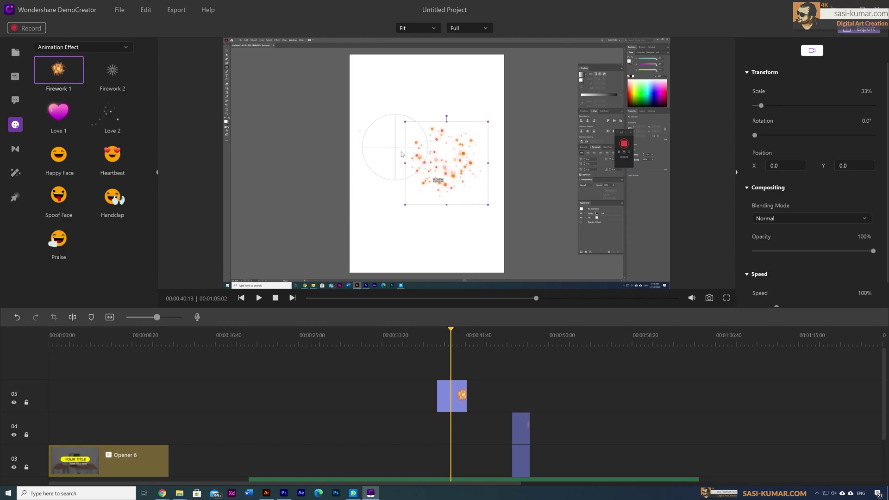
pyautogui.moveTo(431, 152); pyautogui.dragTo(387, 137)
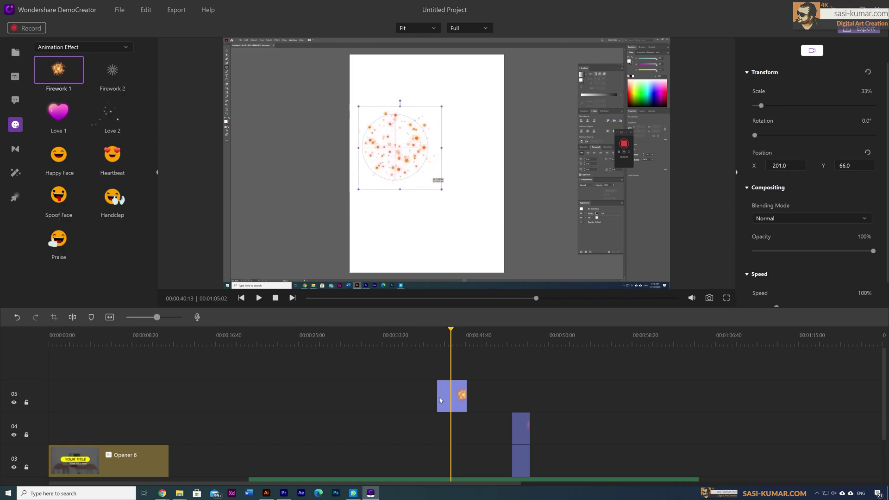
# Shift the firework clip slightly earlier on its track and play that section back to check the timing.
pyautogui.moveTo(440, 400); pyautogui.dragTo(435, 400)
pyautogui.moveTo(433, 339); pyautogui.dragTo(427, 340)
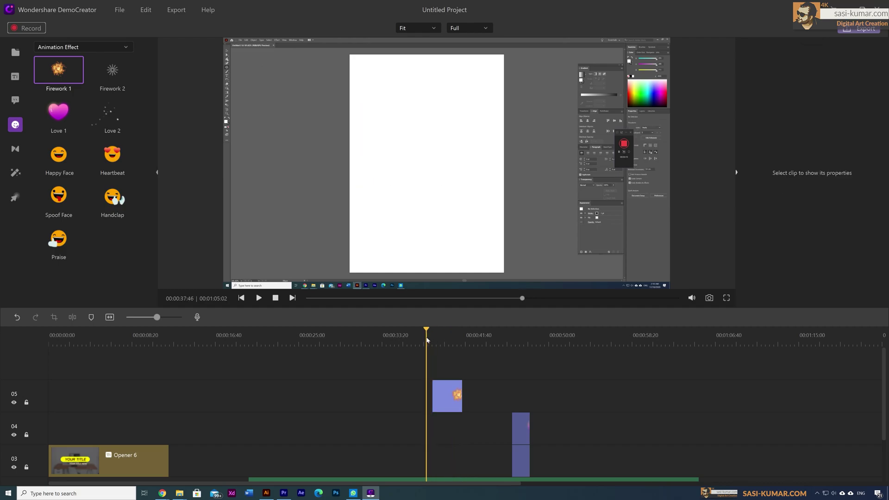
pyautogui.click(258, 298)
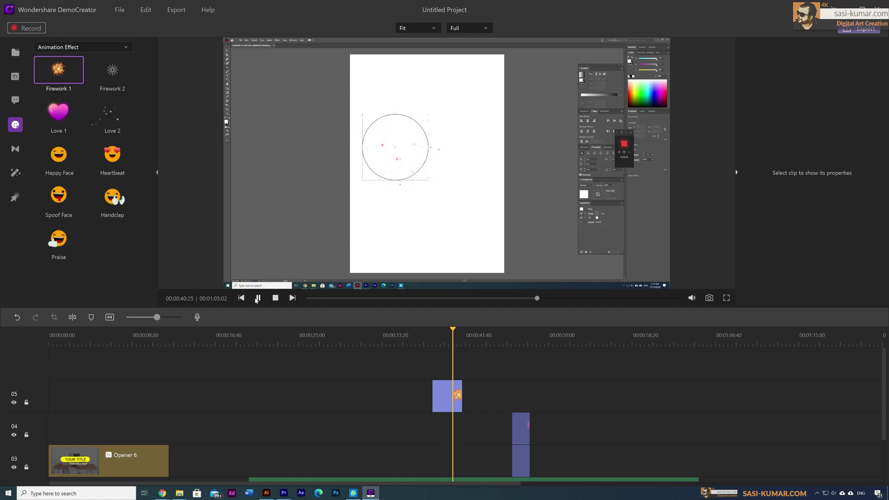
pyautogui.click(275, 298)
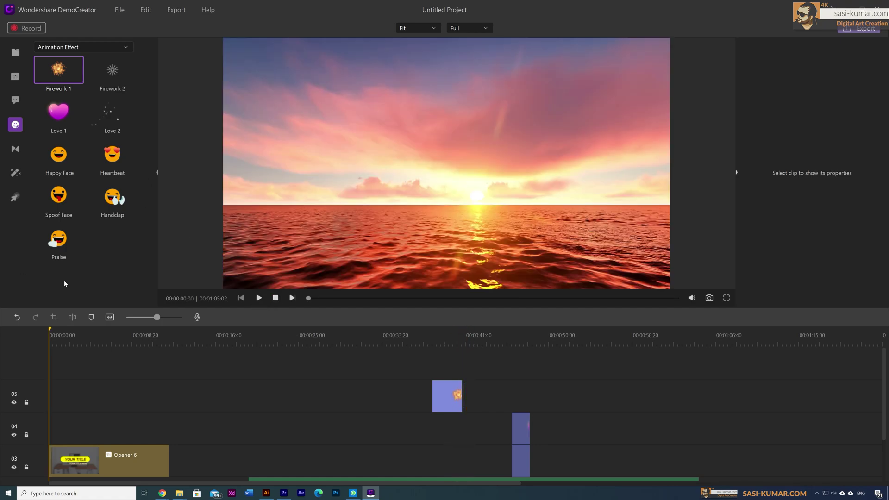
# Apply the Cube transition at the cut between main1.mov and the screen recording.
pyautogui.click(15, 149)
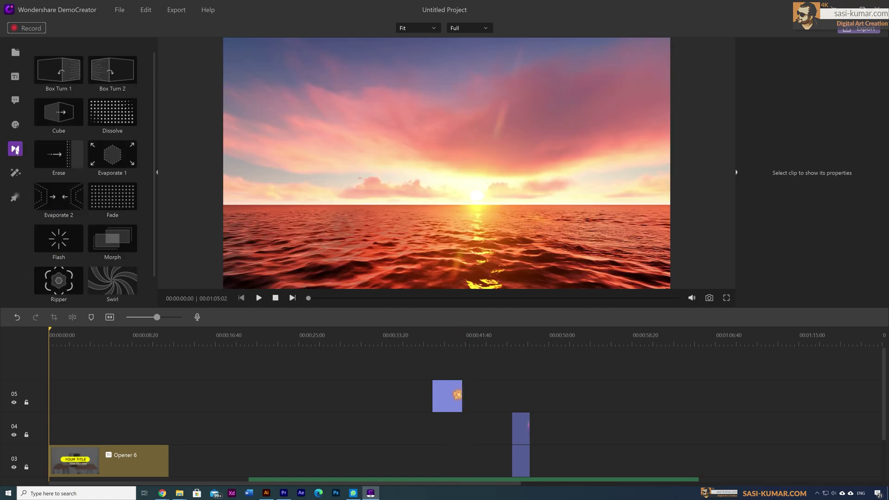
pyautogui.scroll(-2, 234, 427)
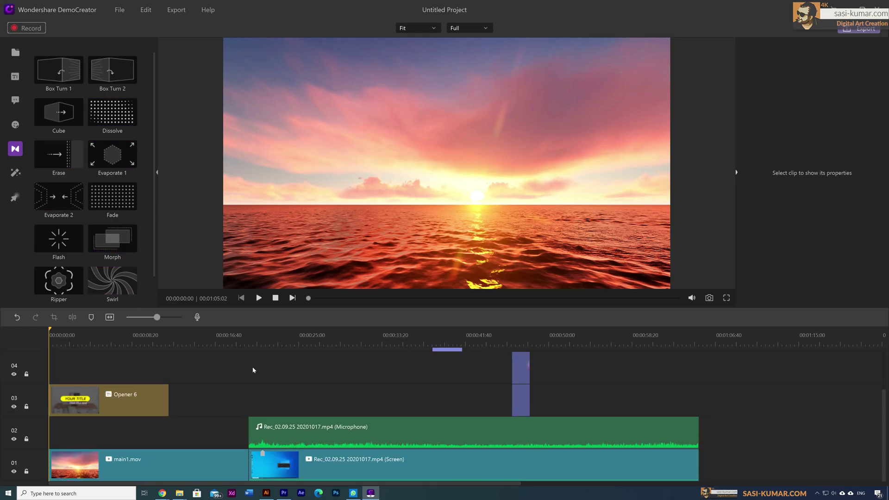
pyautogui.click(256, 339)
pyautogui.moveTo(256, 340)
pyautogui.mouseDown()
pyautogui.moveTo(248, 340)
pyautogui.moveTo(263, 341)
pyautogui.moveTo(246, 345)
pyautogui.mouseUp()
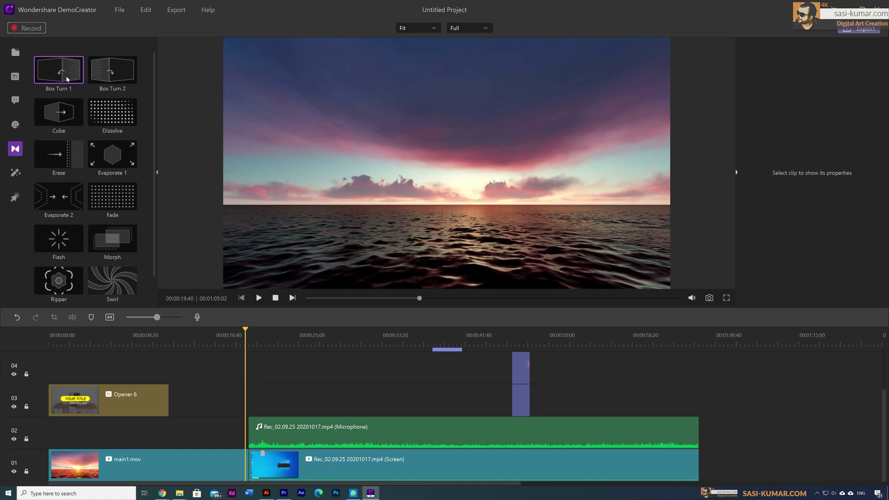
pyautogui.moveTo(64, 113); pyautogui.dragTo(241, 461)
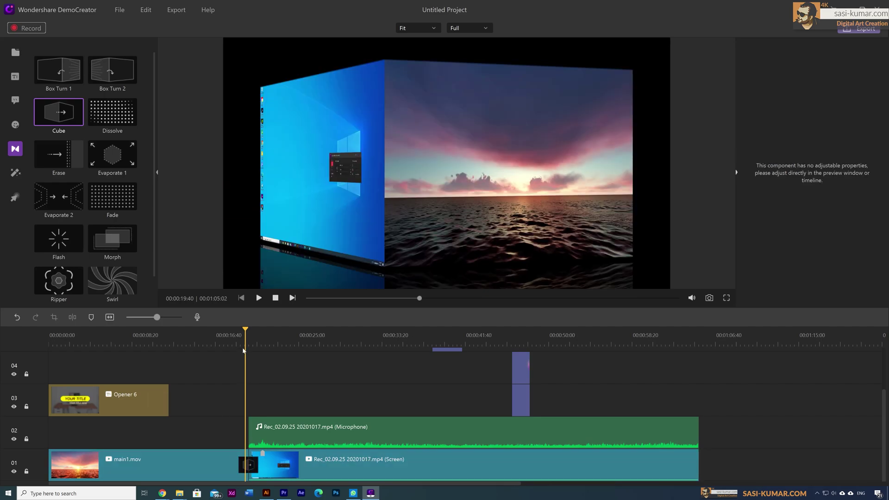
# Play and scrub through the Cube transition between the intro clip and the screen recording.
pyautogui.moveTo(243, 350); pyautogui.dragTo(237, 332)
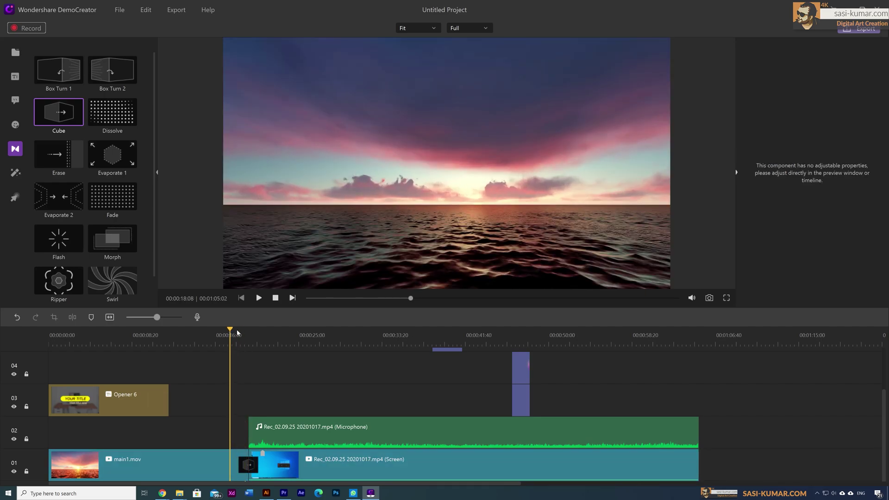
pyautogui.click(258, 297)
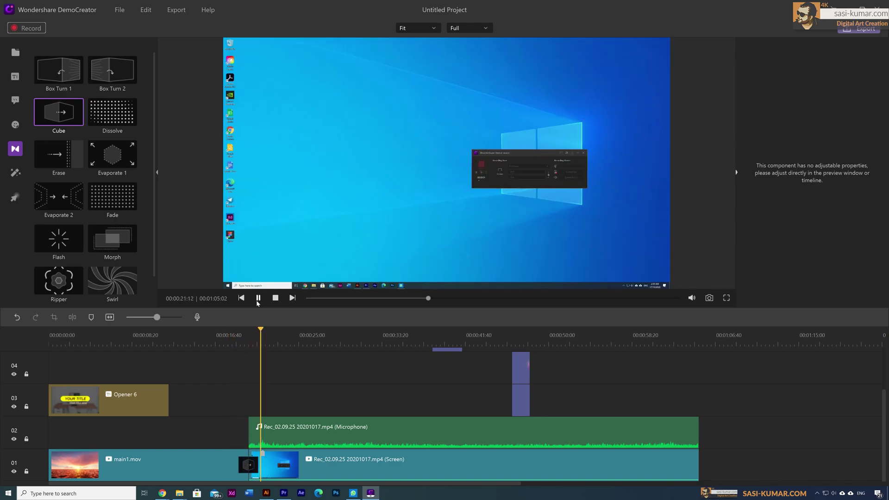
pyautogui.moveTo(249, 334)
pyautogui.mouseDown()
pyautogui.moveTo(239, 333)
pyautogui.moveTo(262, 333)
pyautogui.mouseUp()
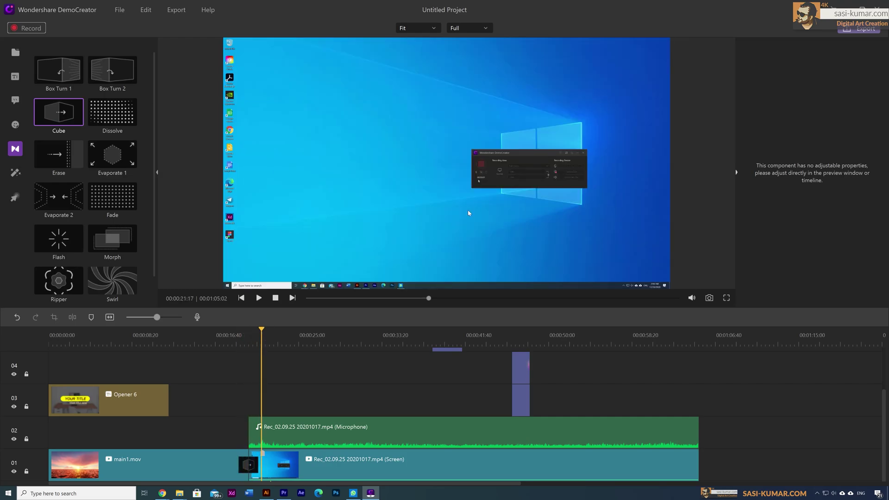
# Look through the available video effects and cursor effects, moving the playhead further into the screen recording.
pyautogui.click(15, 173)
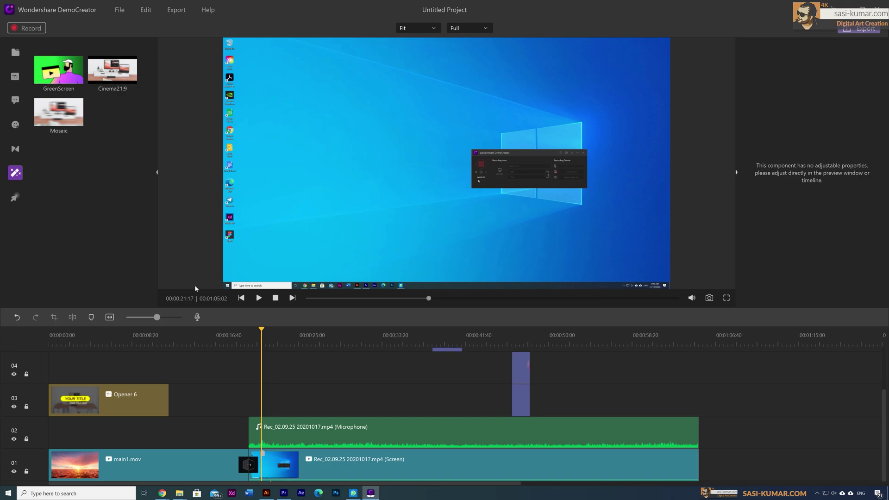
pyautogui.moveTo(272, 334); pyautogui.dragTo(323, 335)
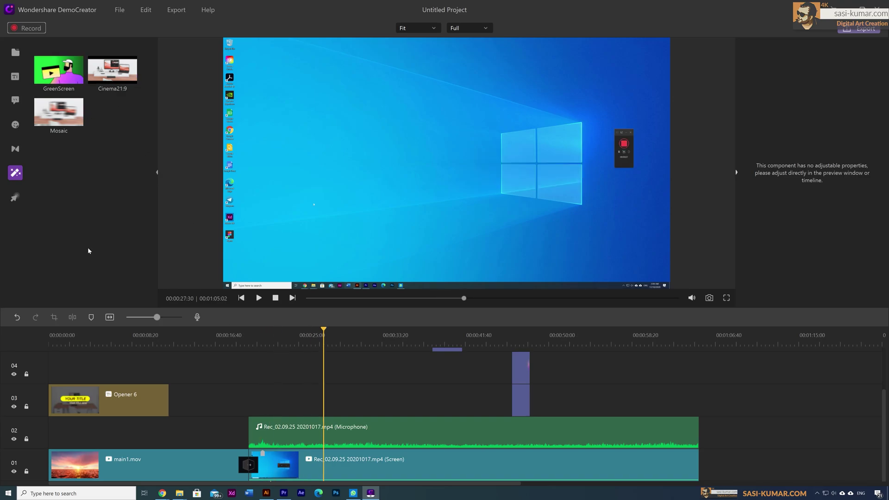
pyautogui.click(17, 200)
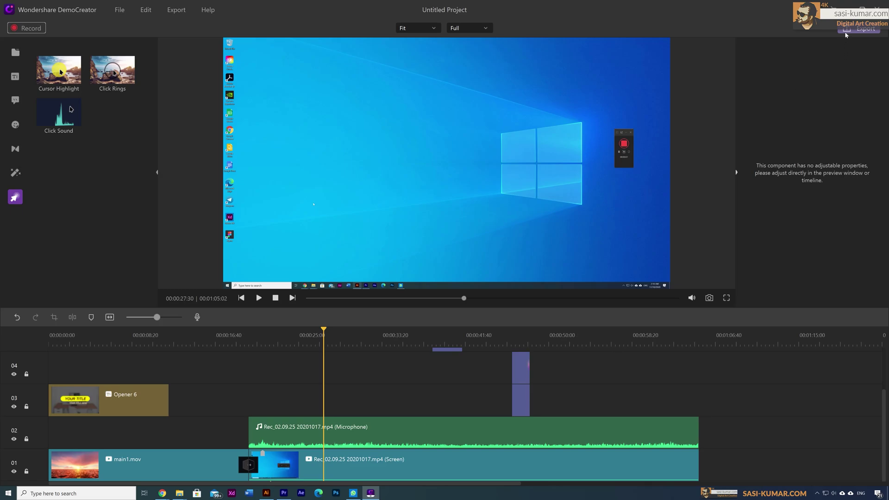
# Save the project under the name test.
pyautogui.click(120, 14)
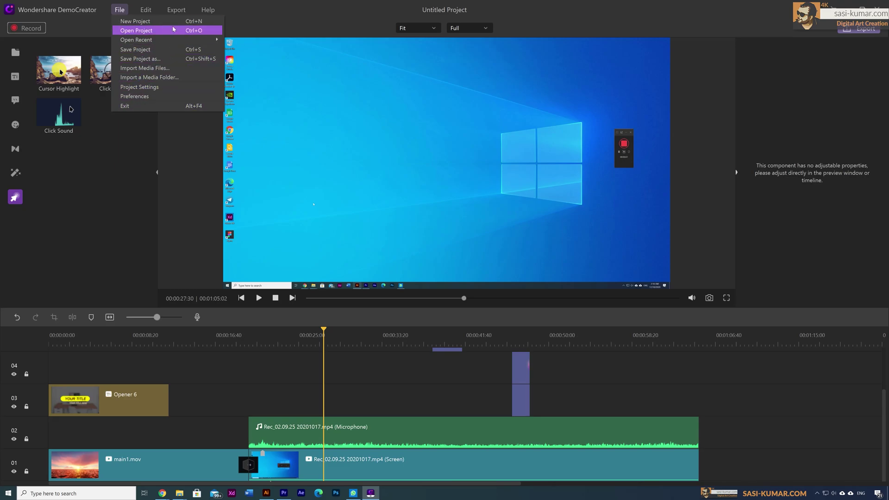
pyautogui.click(166, 50)
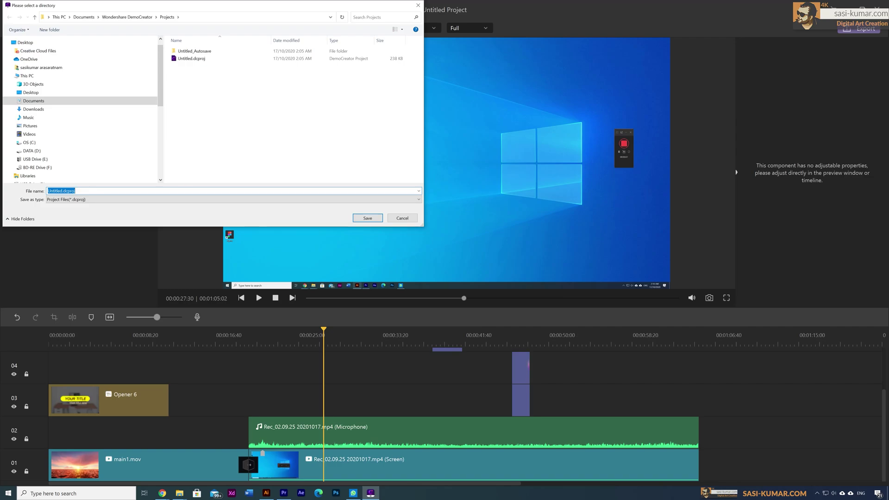
pyautogui.write('test')
pyautogui.click(367, 218)
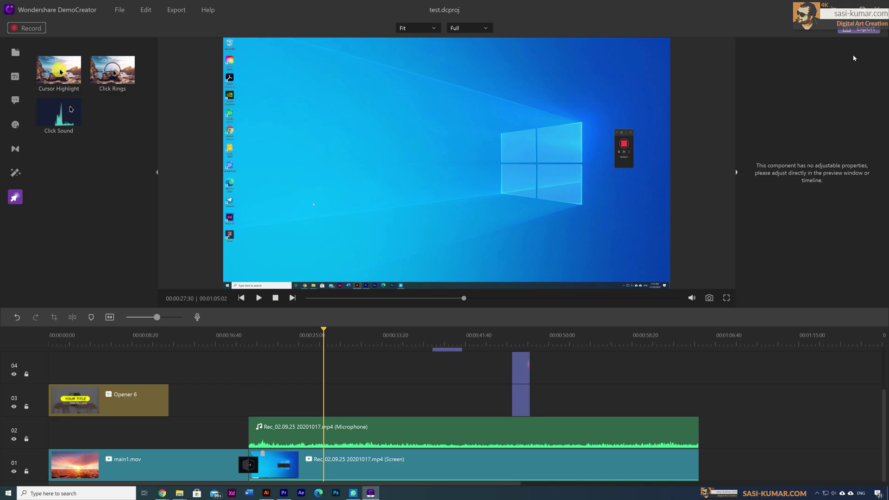
# Start the export, log in to the Wondershare ID with the account email and choose to export with a watermark.
pyautogui.click(859, 29)
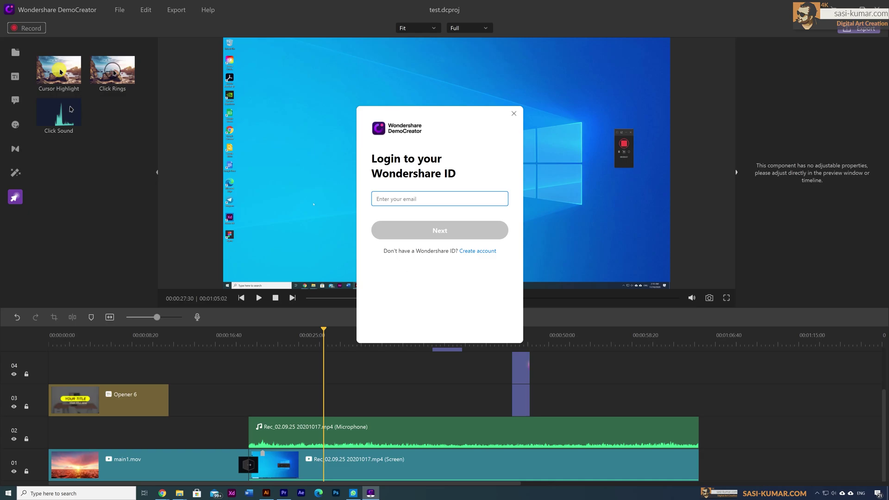
pyautogui.write('nd')
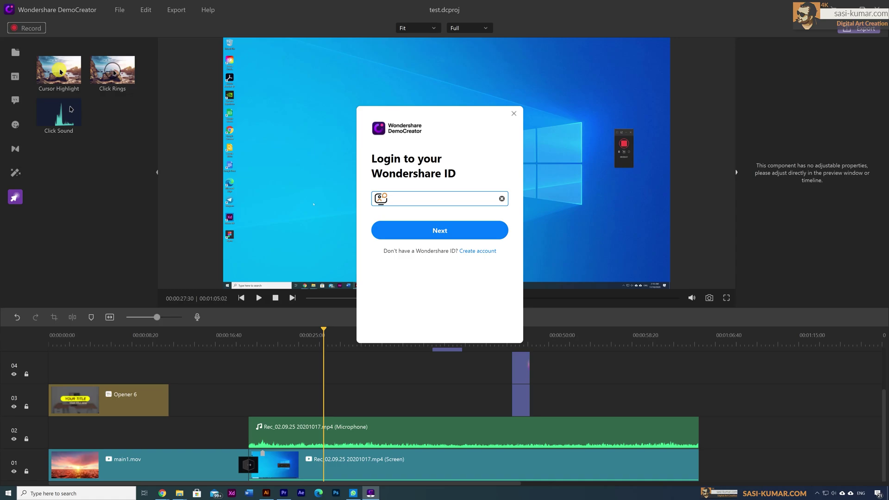
pyautogui.press('Return')
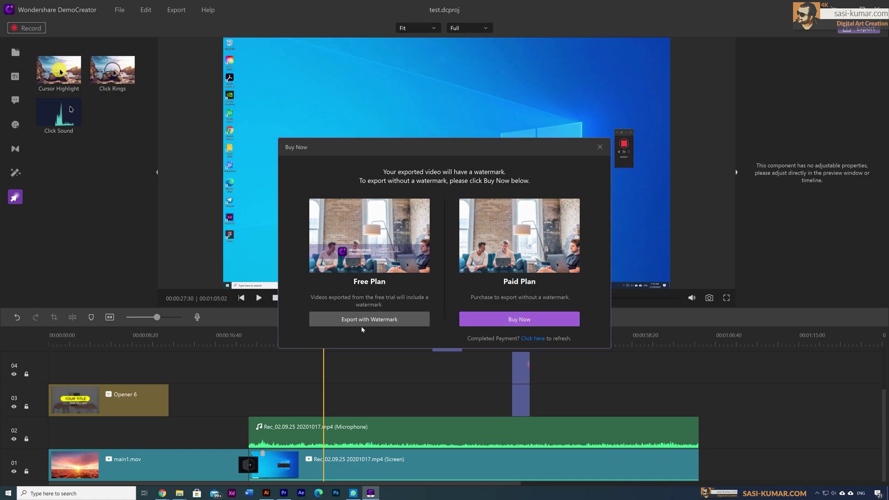
pyautogui.click(396, 324)
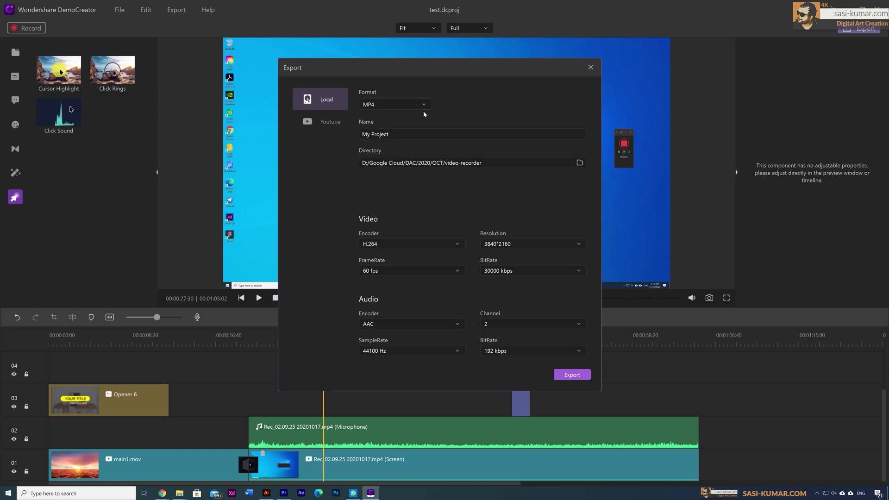
# Examine the YouTube and local export options, and close the export settings without exporting.
pyautogui.click(335, 121)
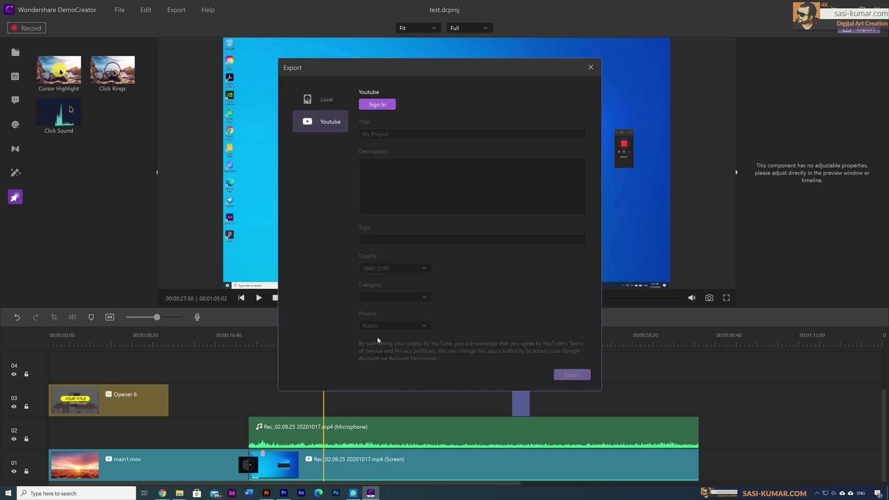
pyautogui.click(331, 100)
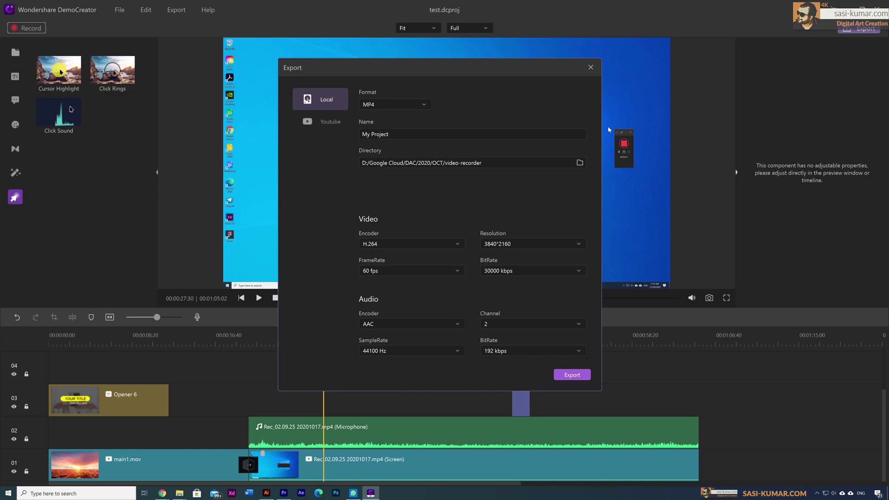
pyautogui.click(591, 67)
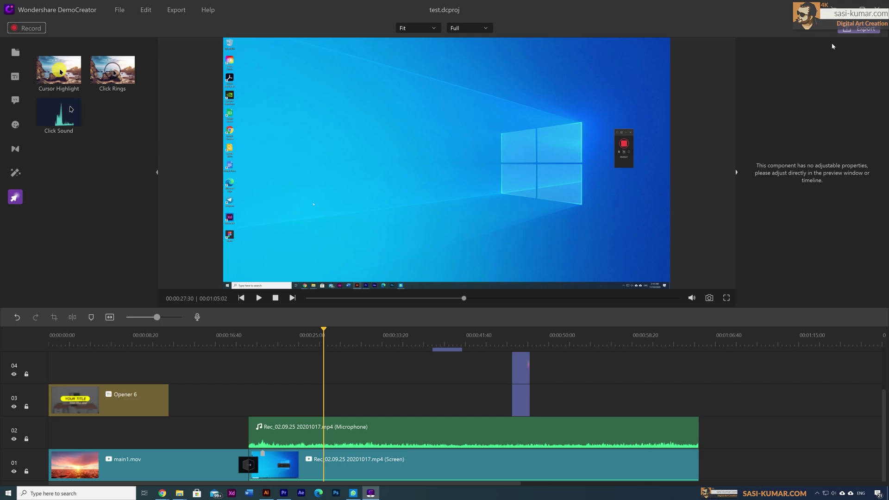